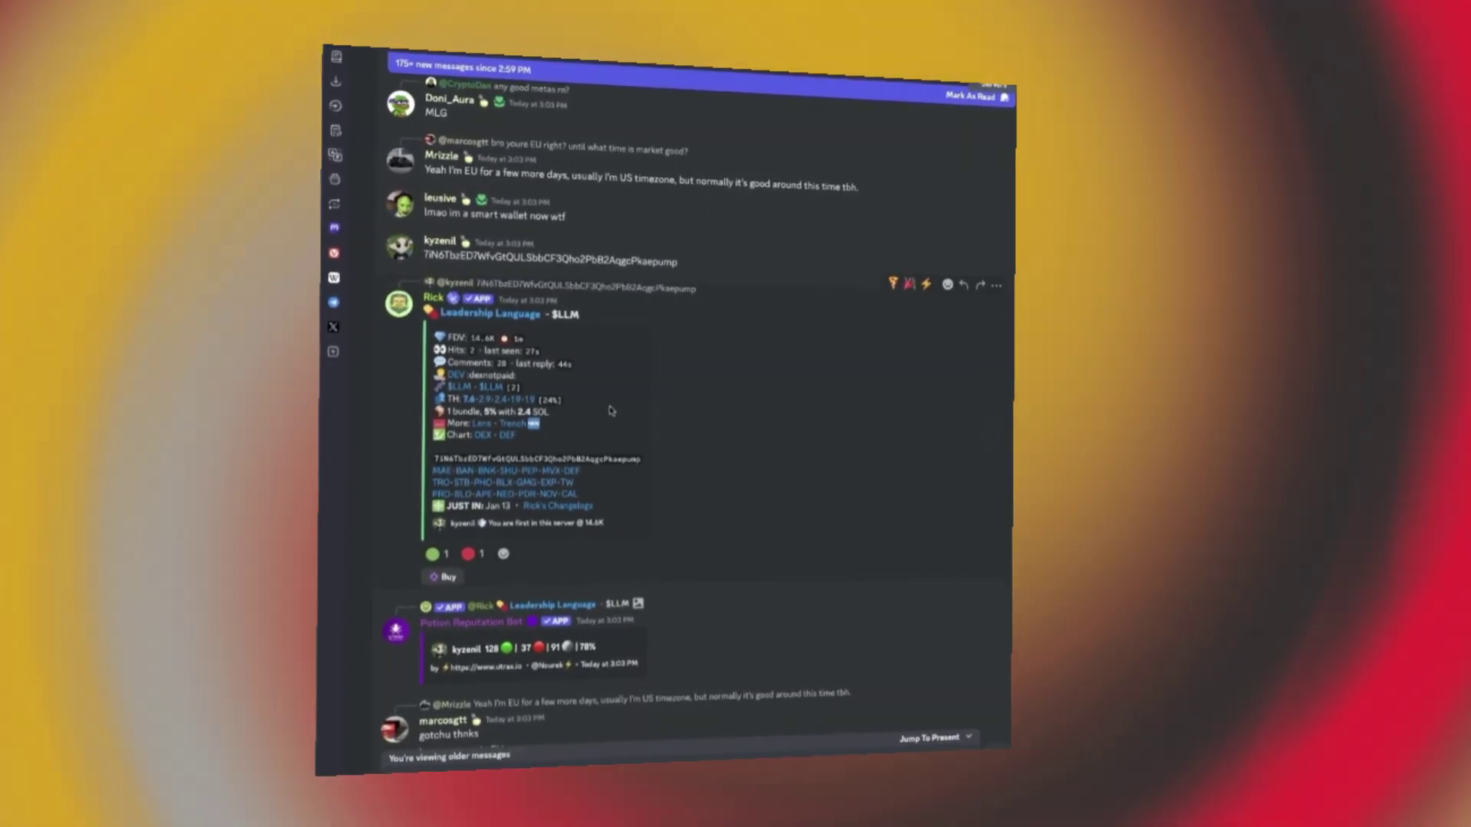
Switch to the bloombot.app site, then accept the Bloom bot's terms in Telegram to create a Solana wallet
scroll(479, 584, down, 10)
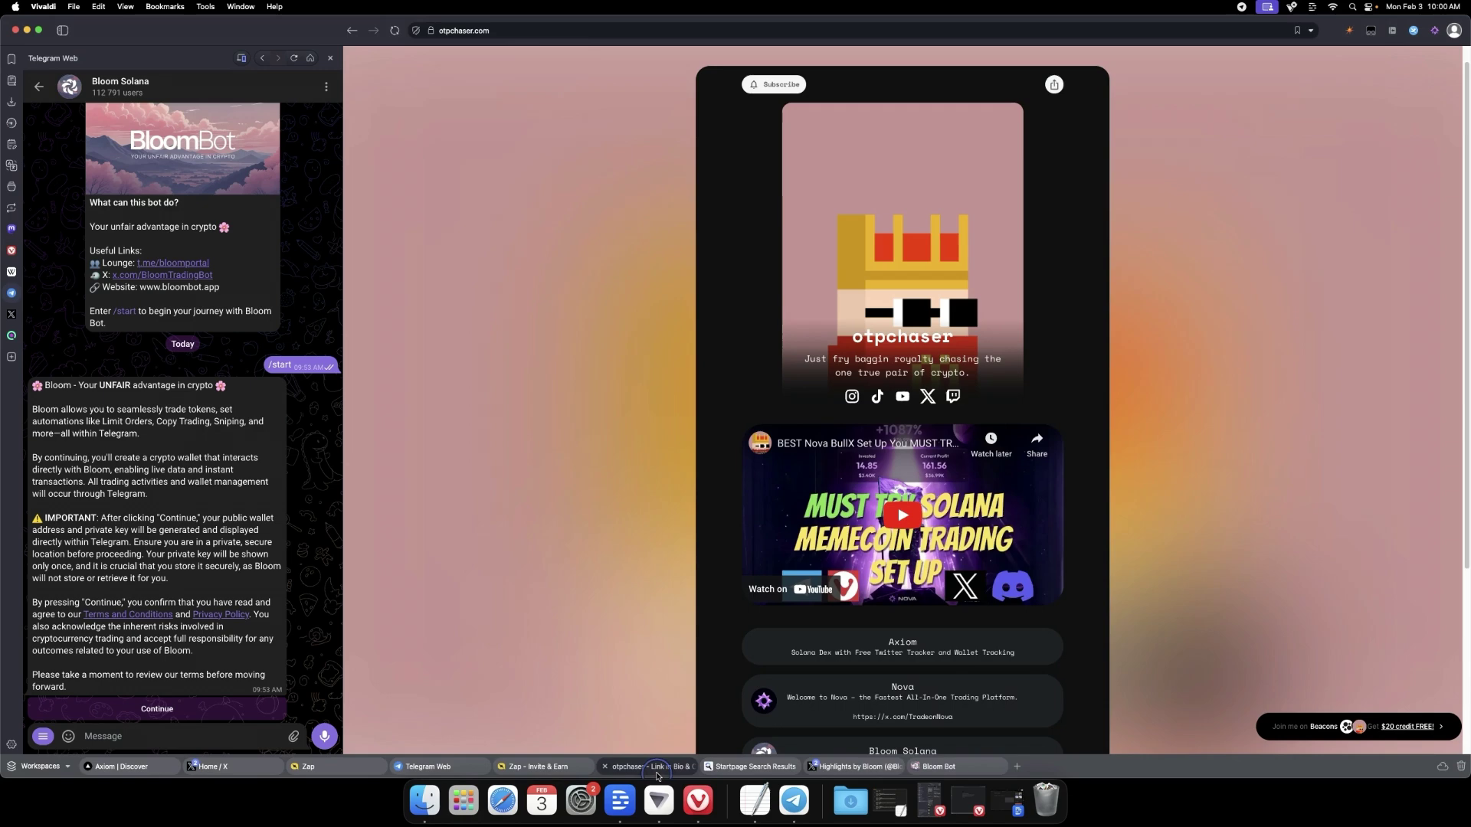
scroll(942, 550, down, 3)
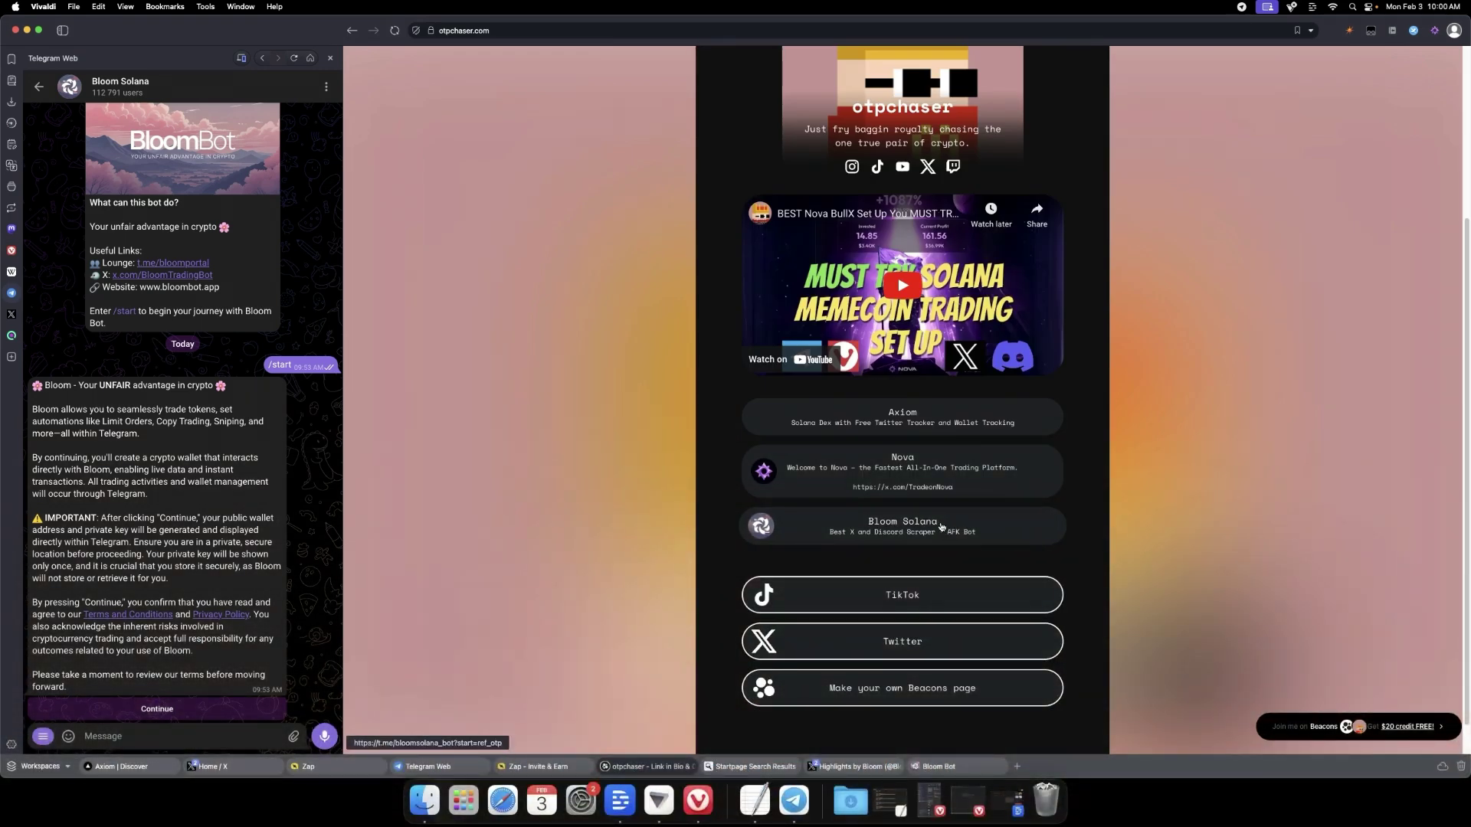
click(953, 766)
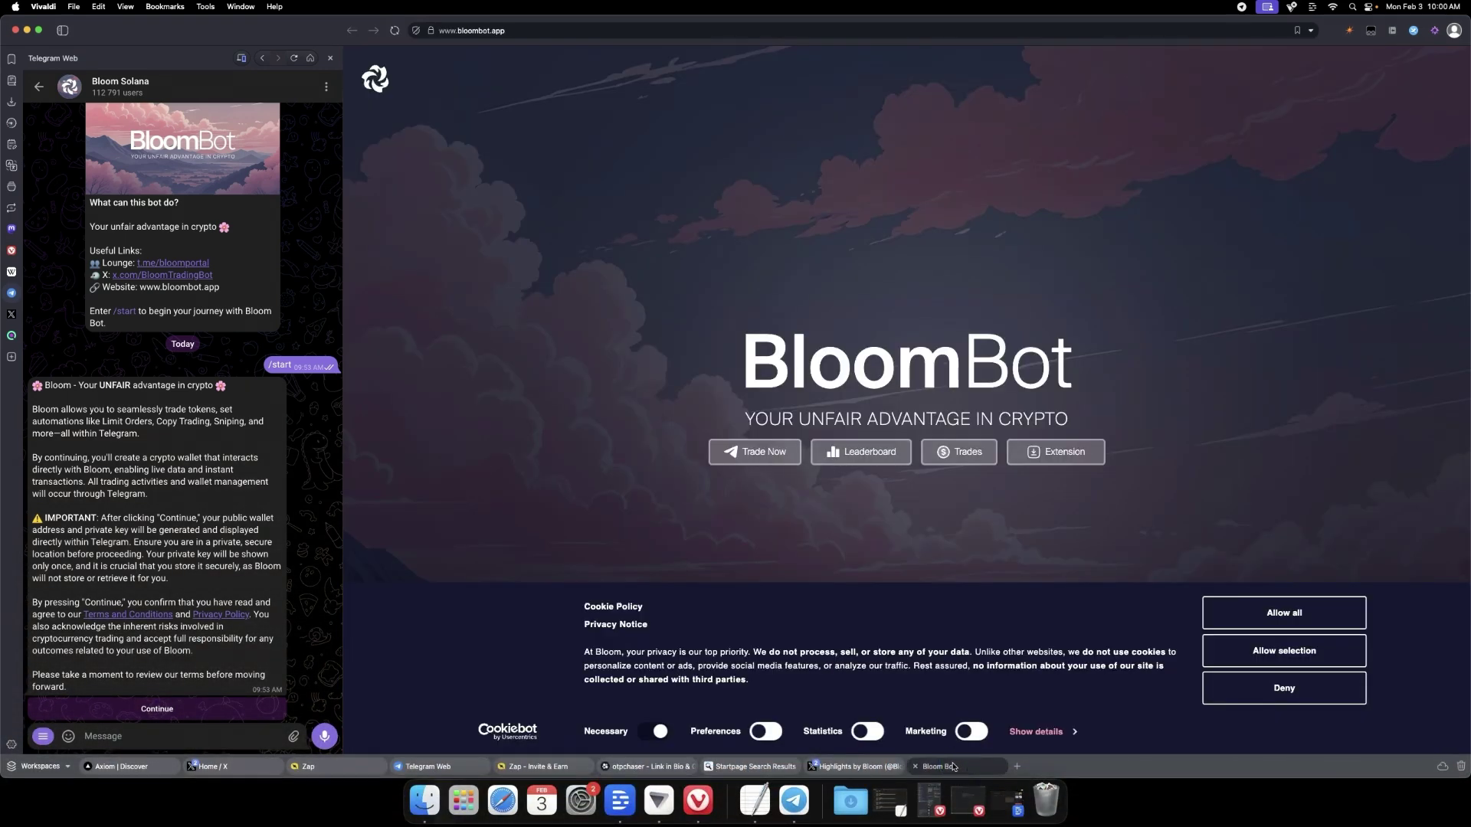
click(224, 711)
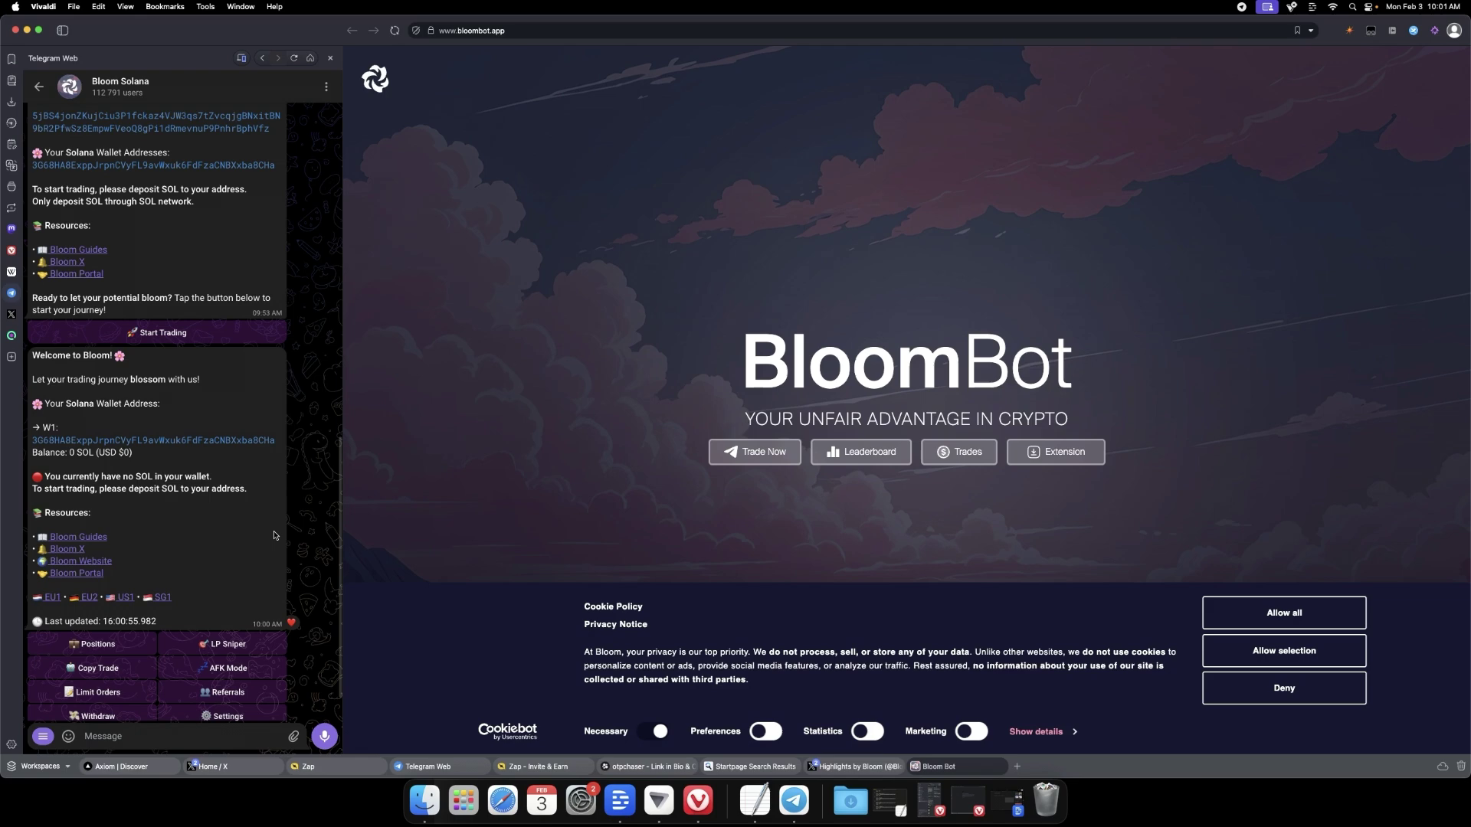
scroll(274, 535, down, 1)
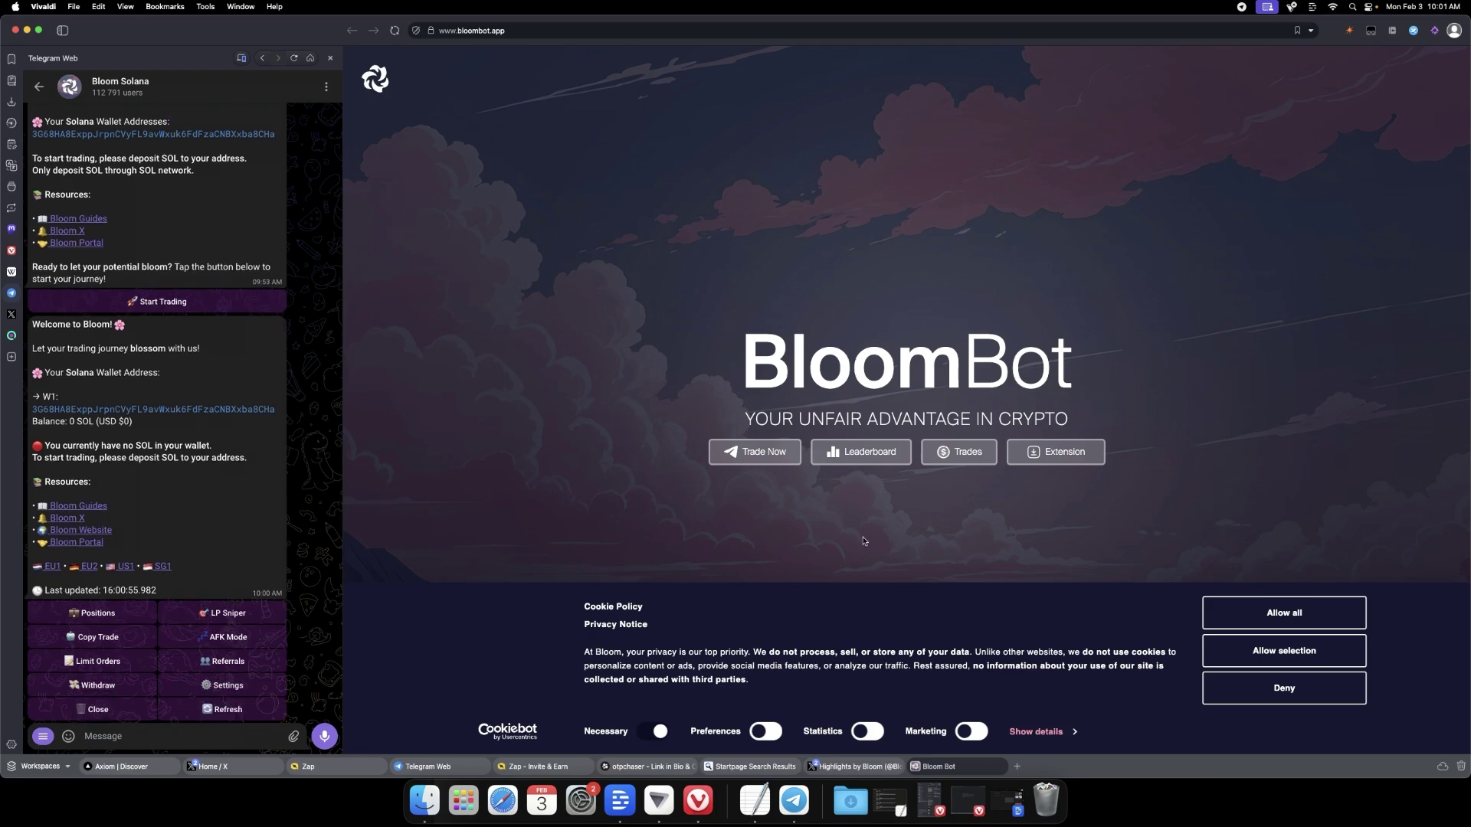
Download the bloom-extension-chrome zip and load the unpacked Bloom Extension folder in vivaldi:extensions
key(F4)
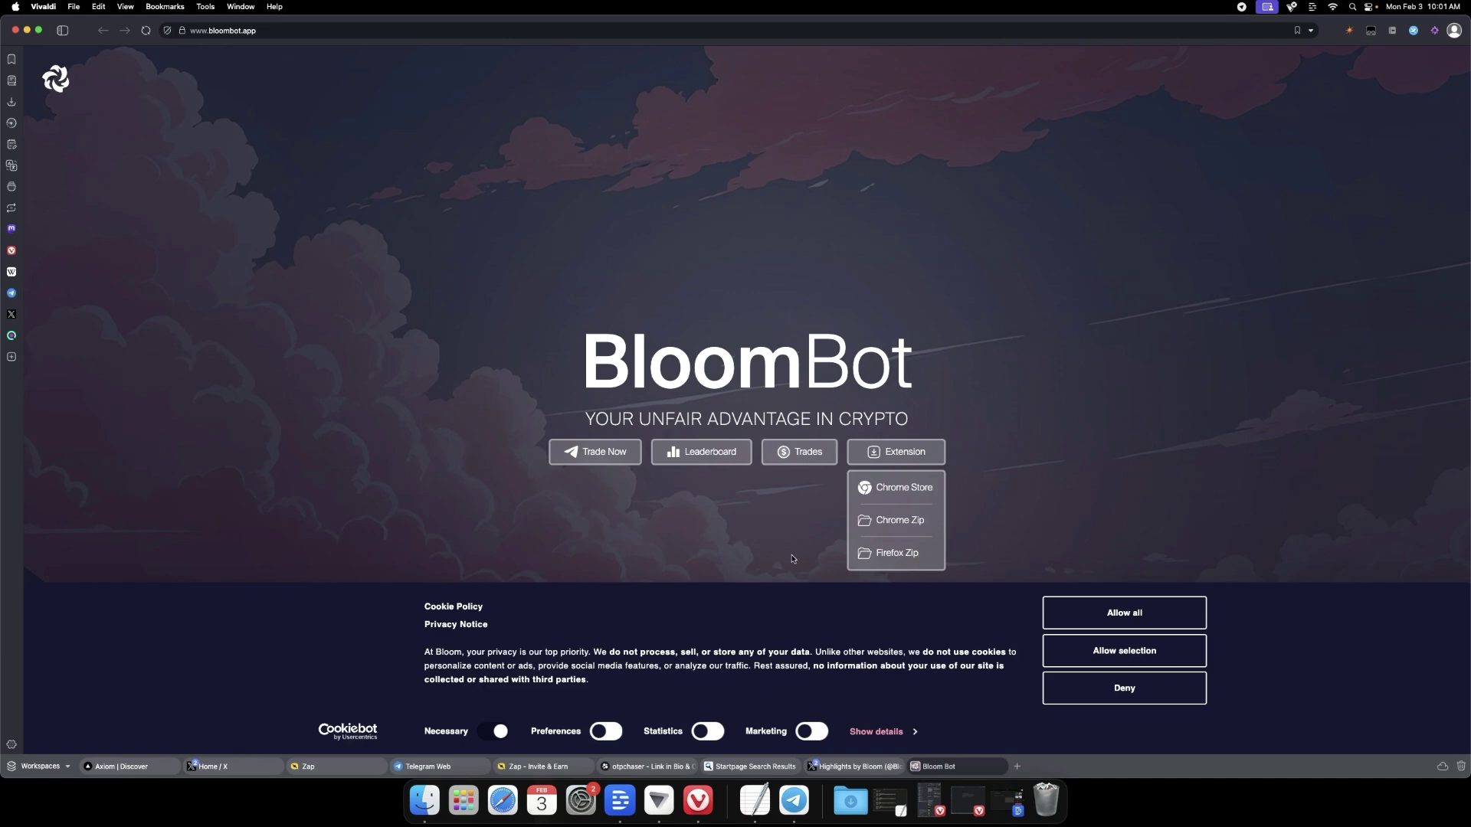
click(902, 525)
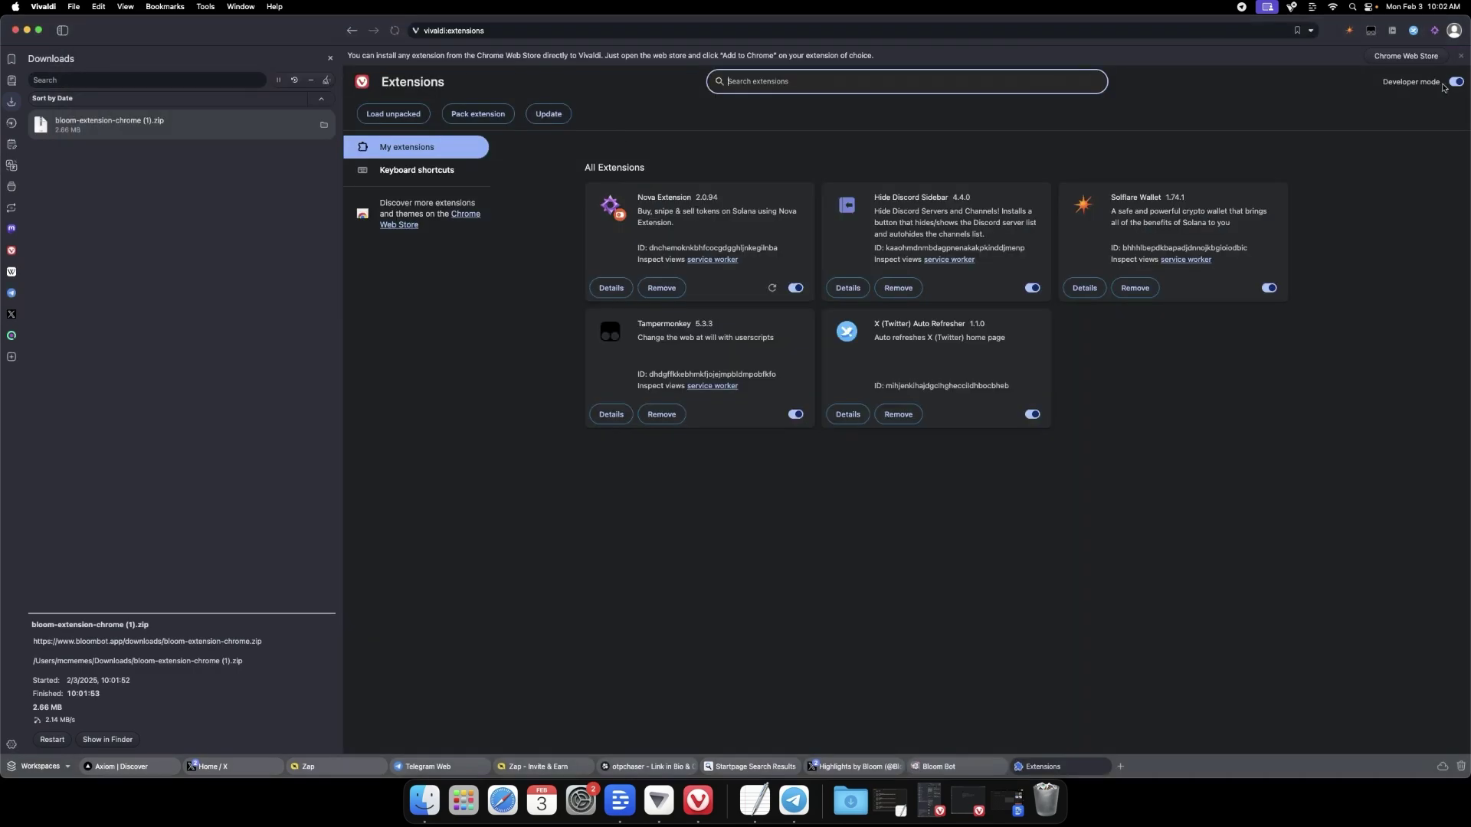
click(412, 116)
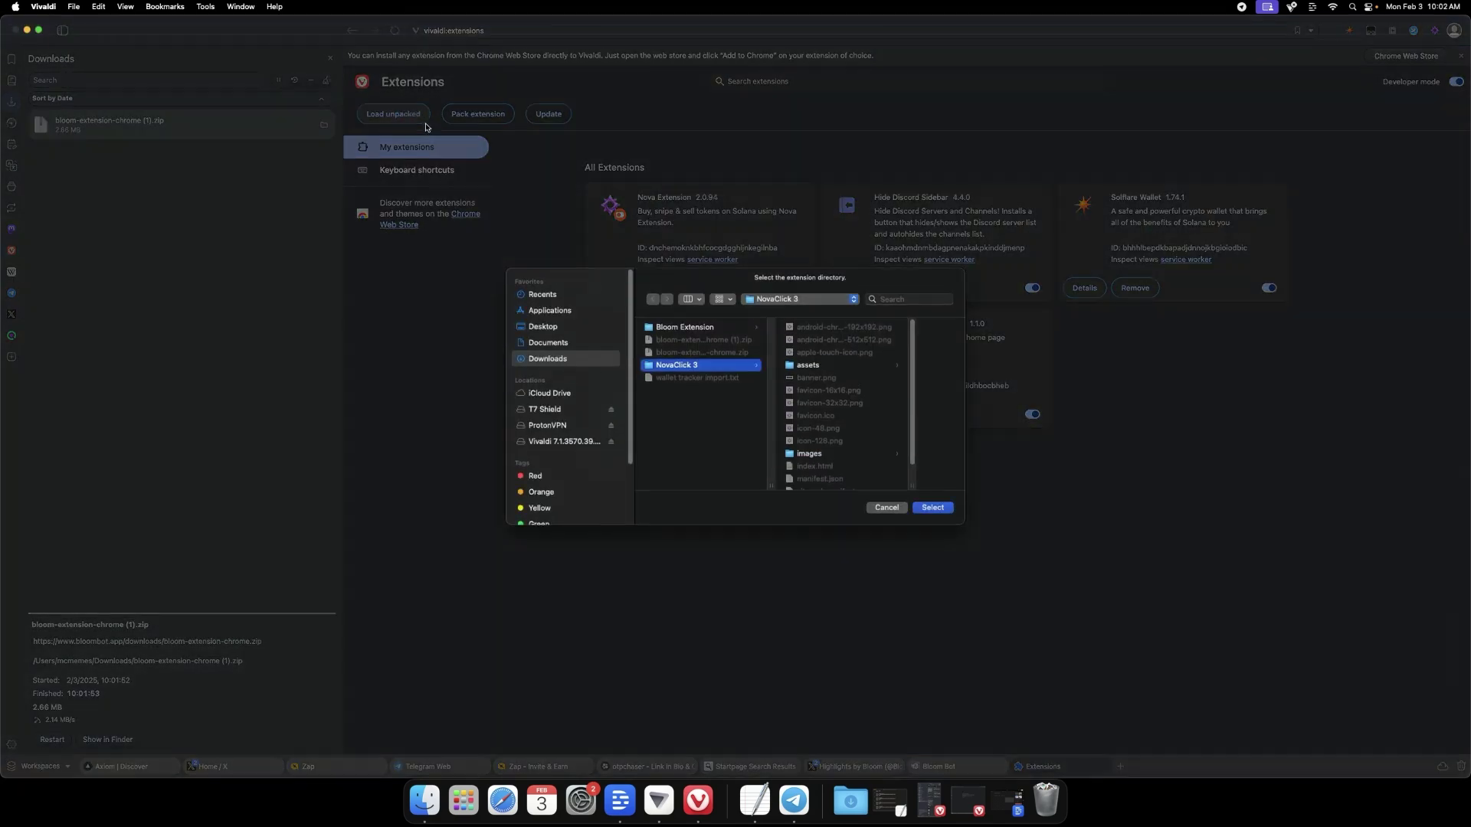
click(680, 327)
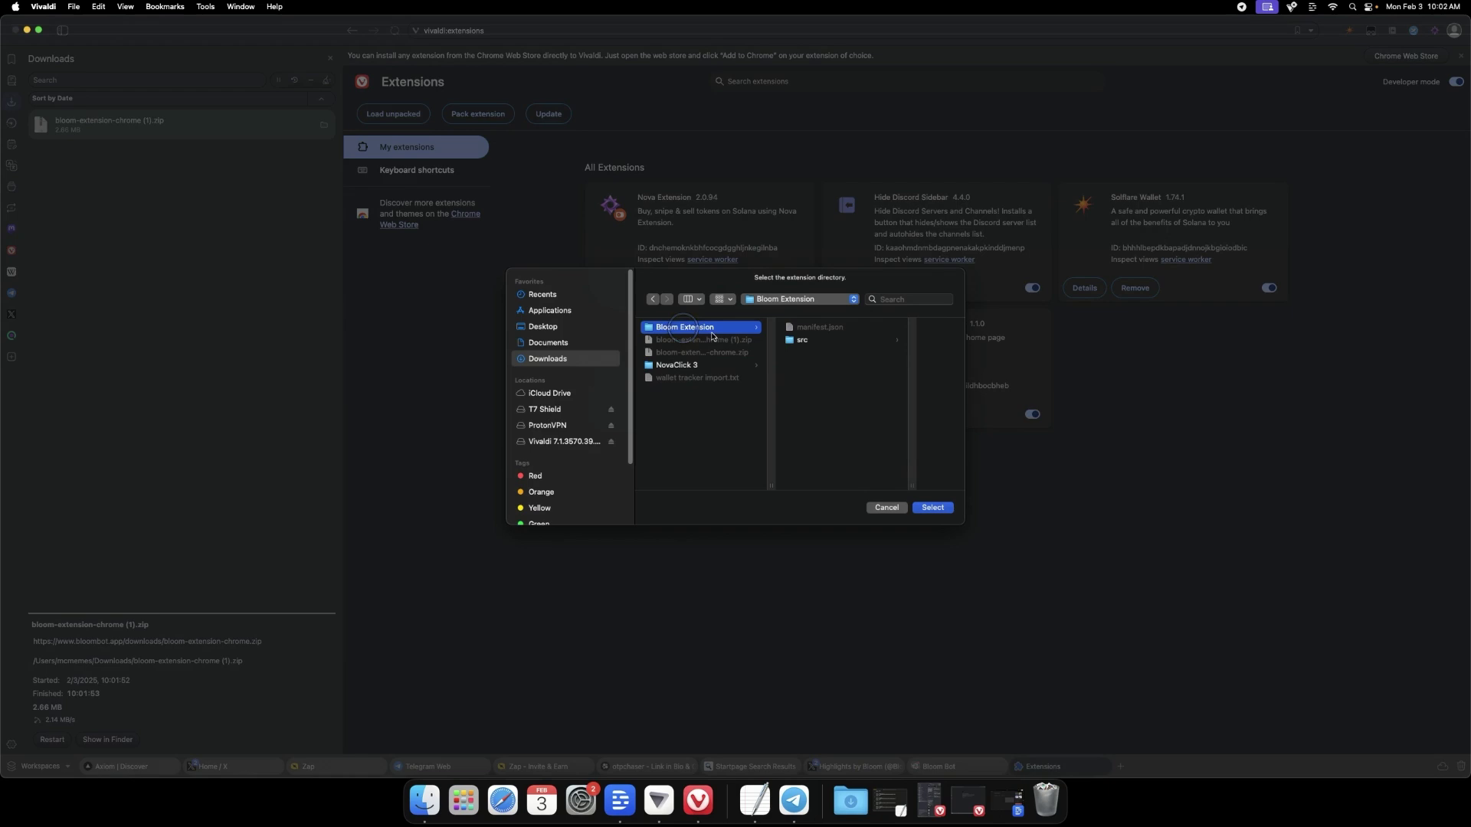
click(932, 510)
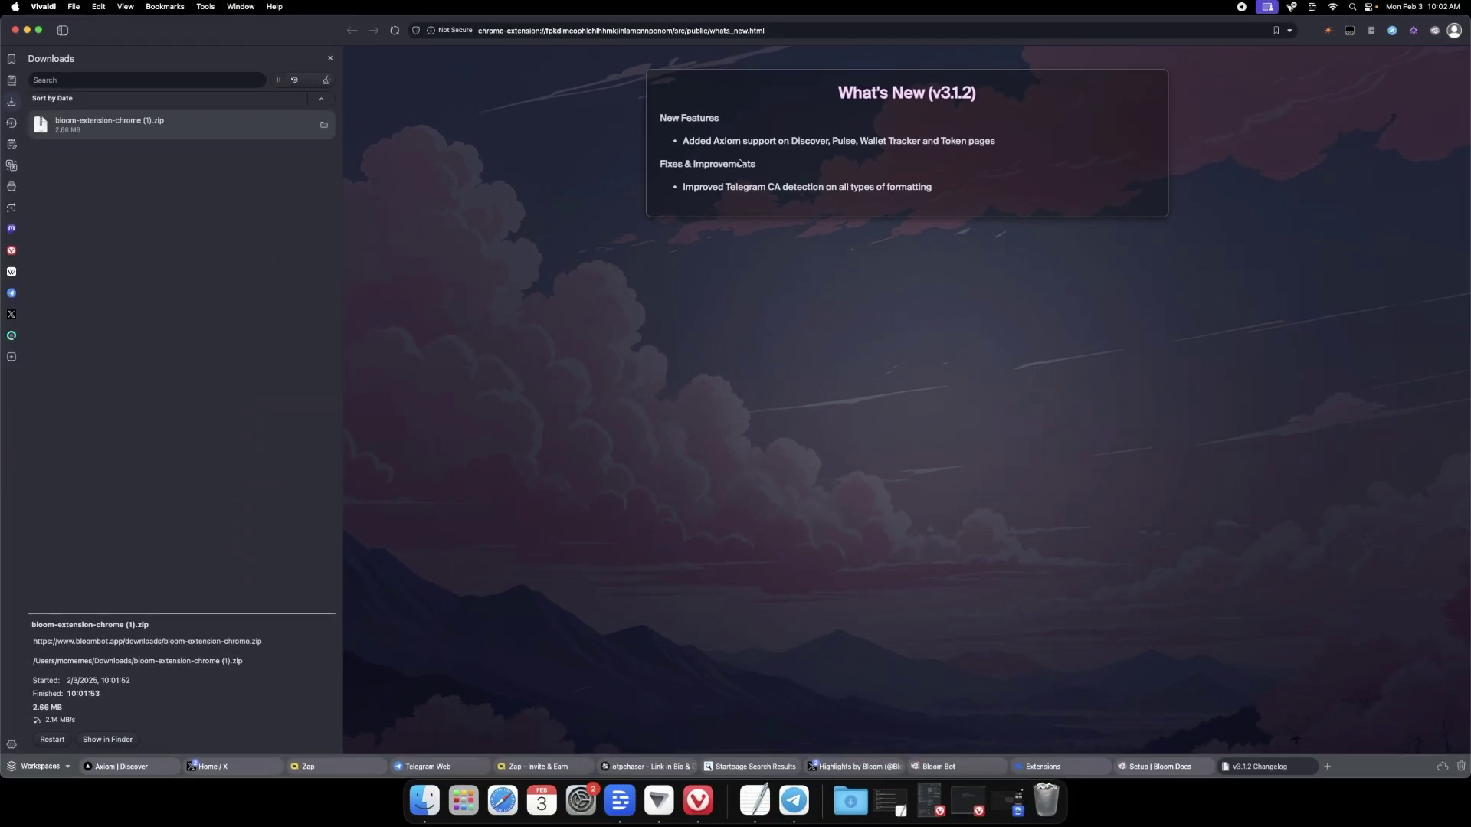
Copy the access code from the Bloom bot in Telegram Web into the extension popup and verify it
click(1434, 32)
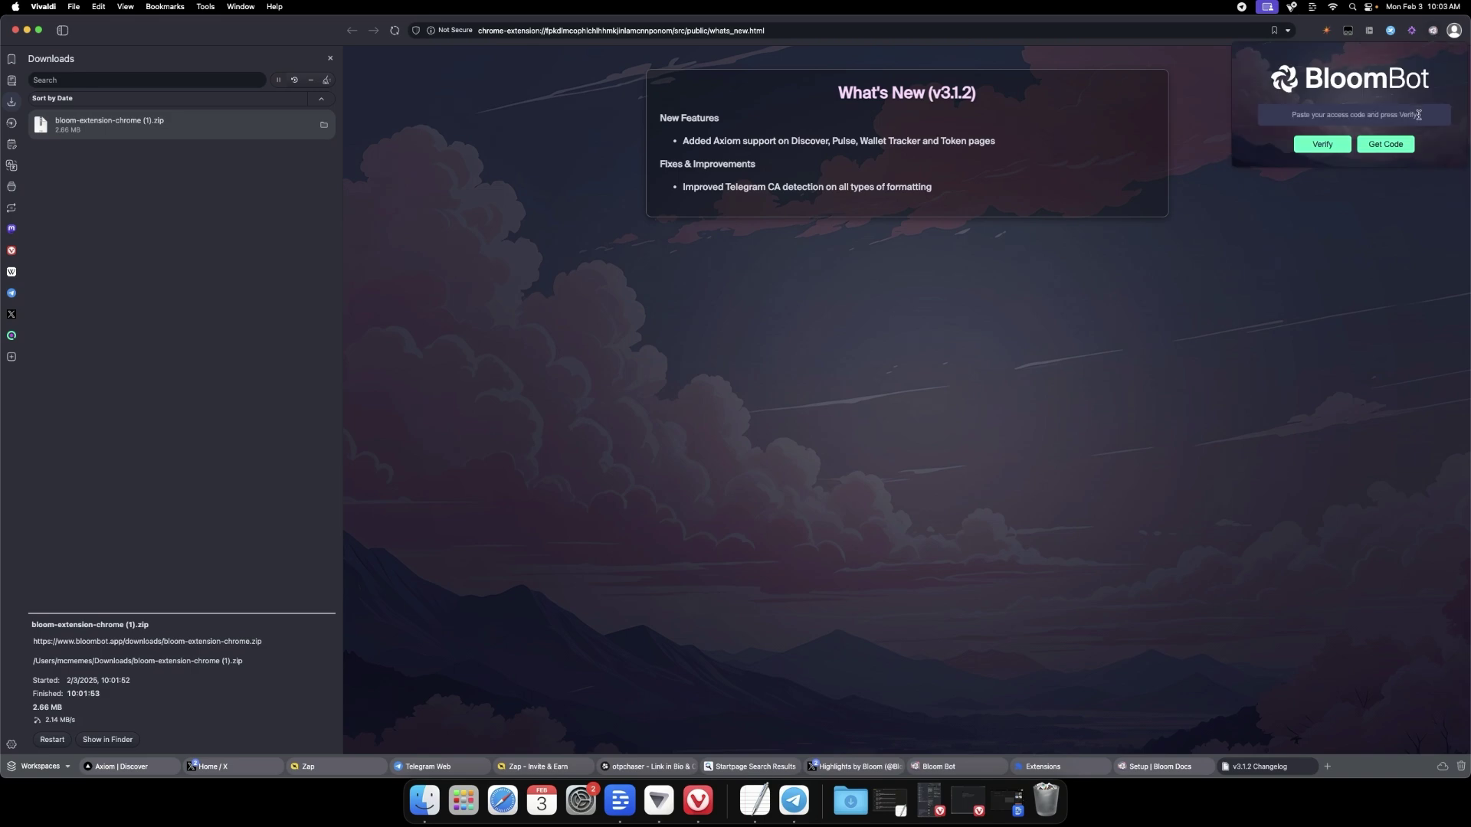
click(11, 292)
click(1385, 144)
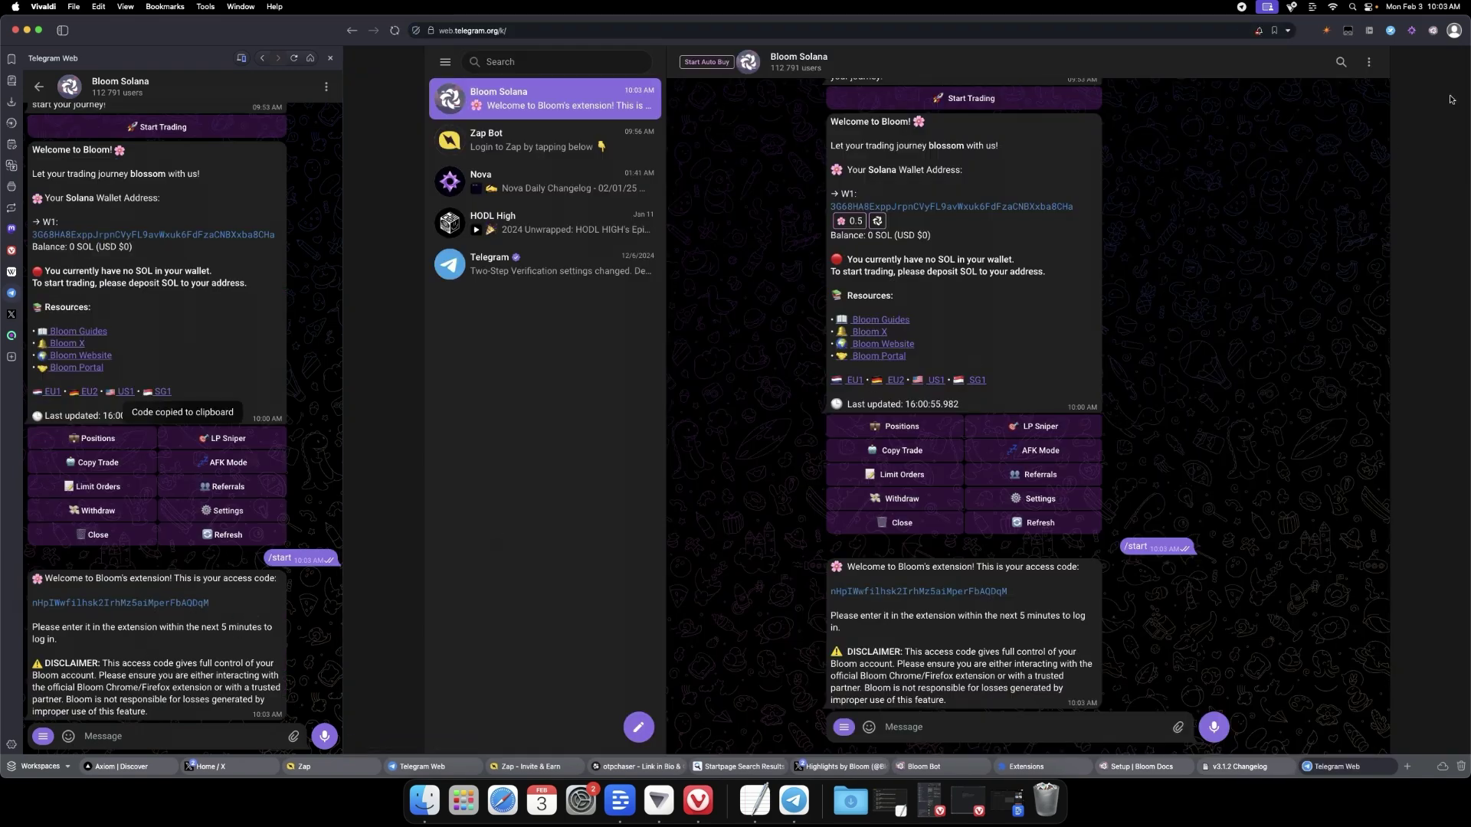
click(1432, 33)
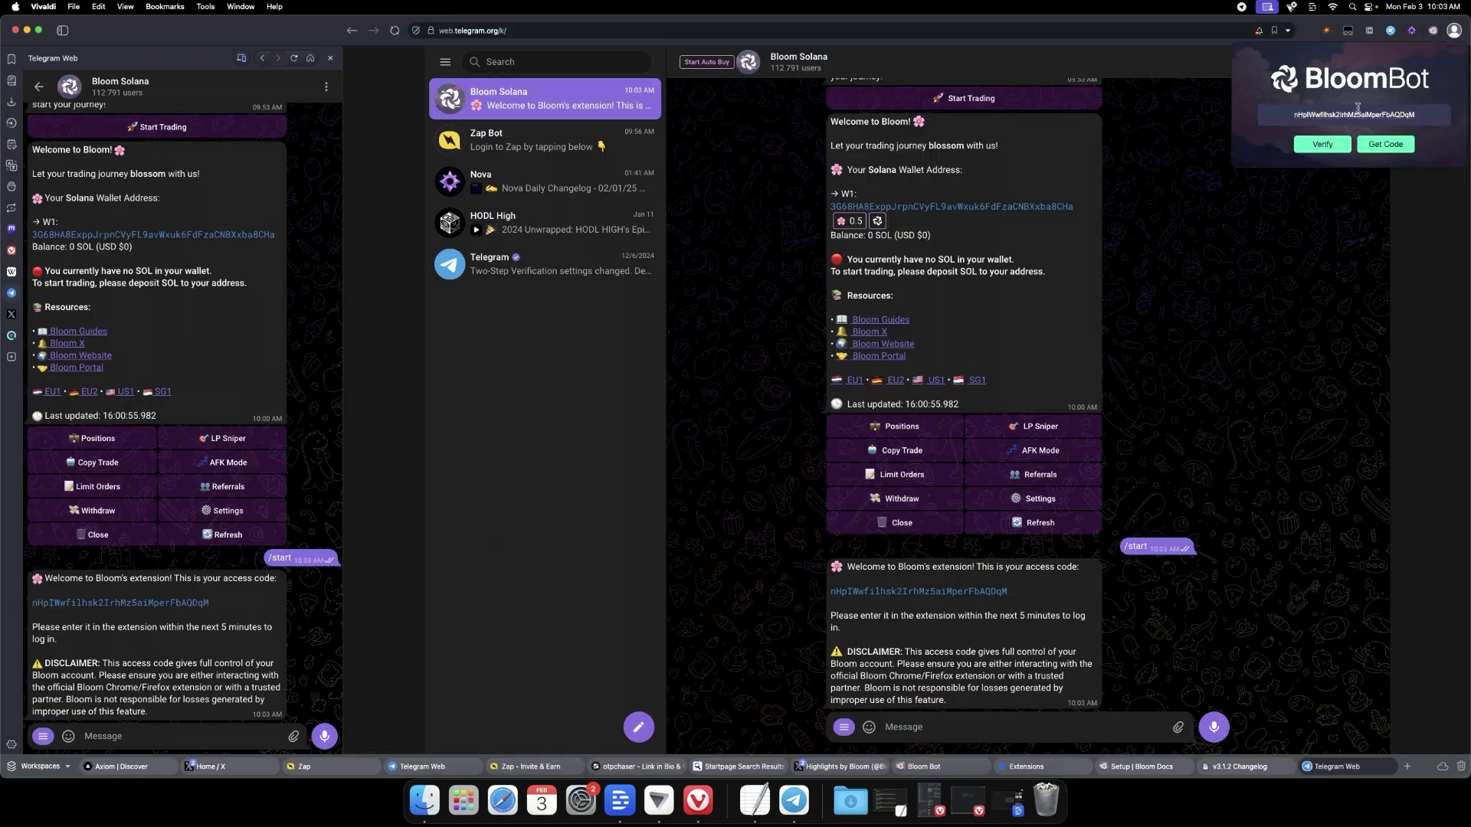
click(1328, 144)
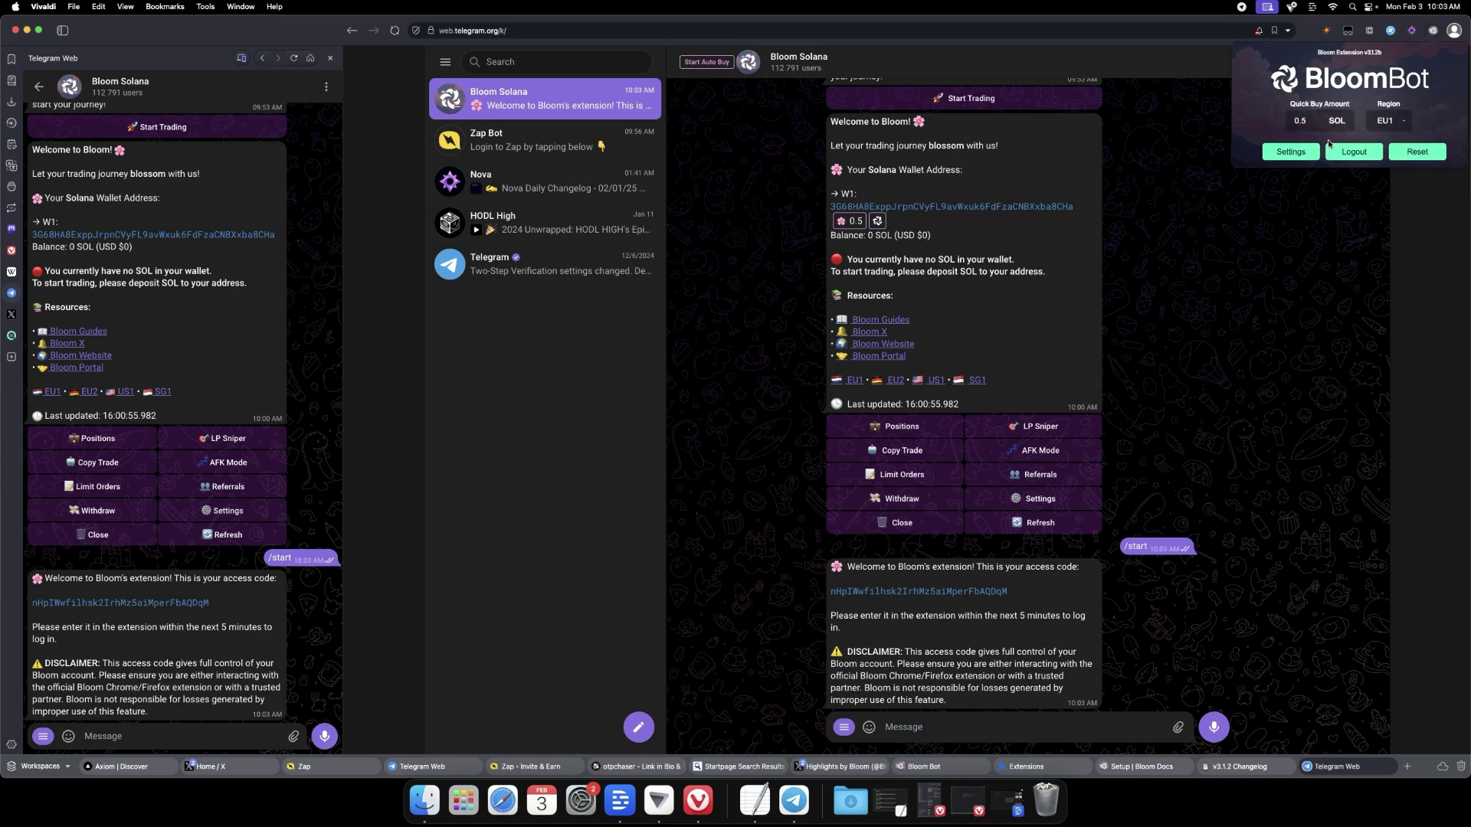
In Scraper Settings, set Discord and Telegram auto-buy to .01 SOL and skip previously bought contracts
click(1291, 151)
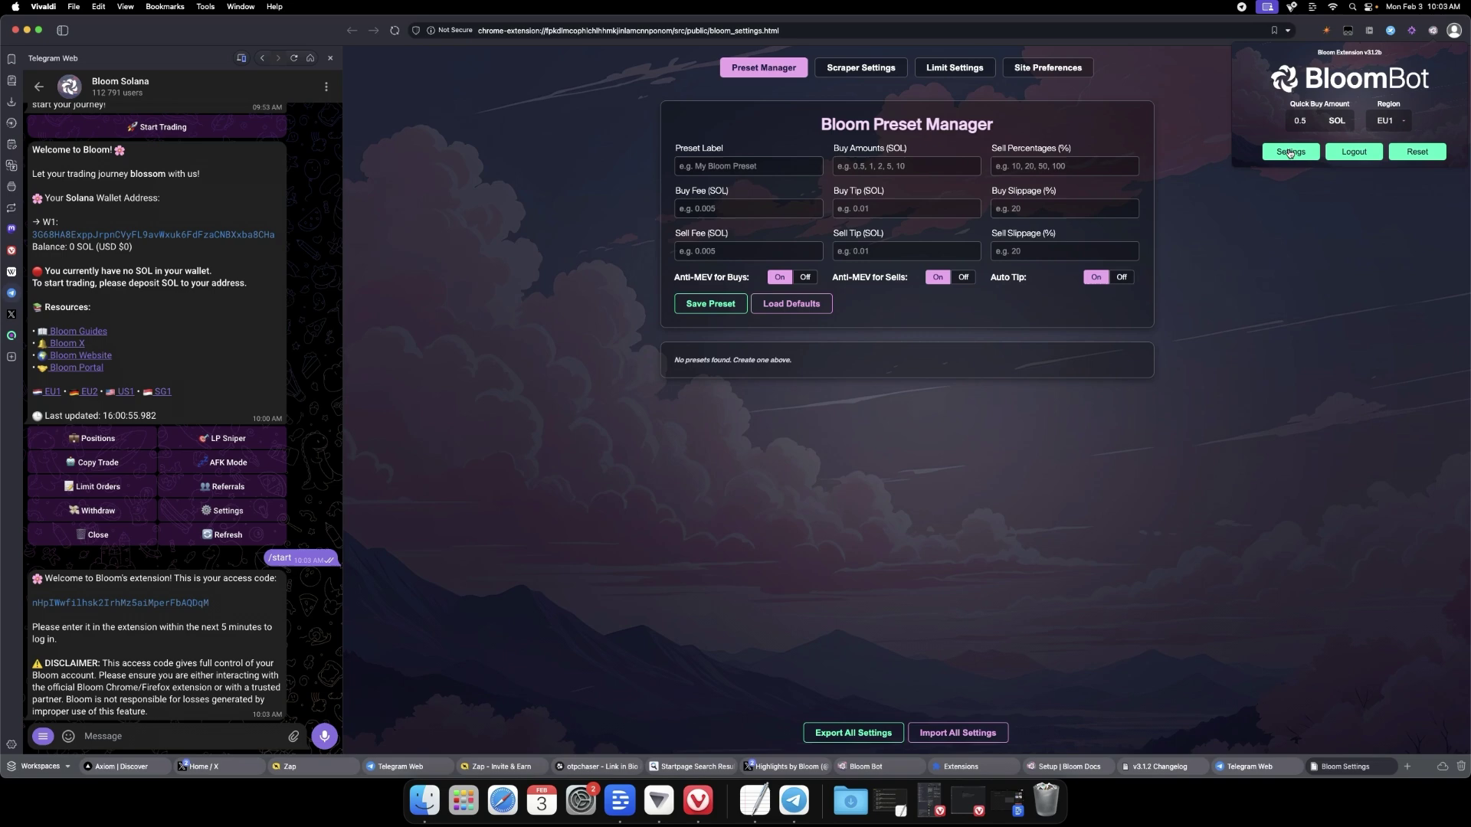
click(699, 93)
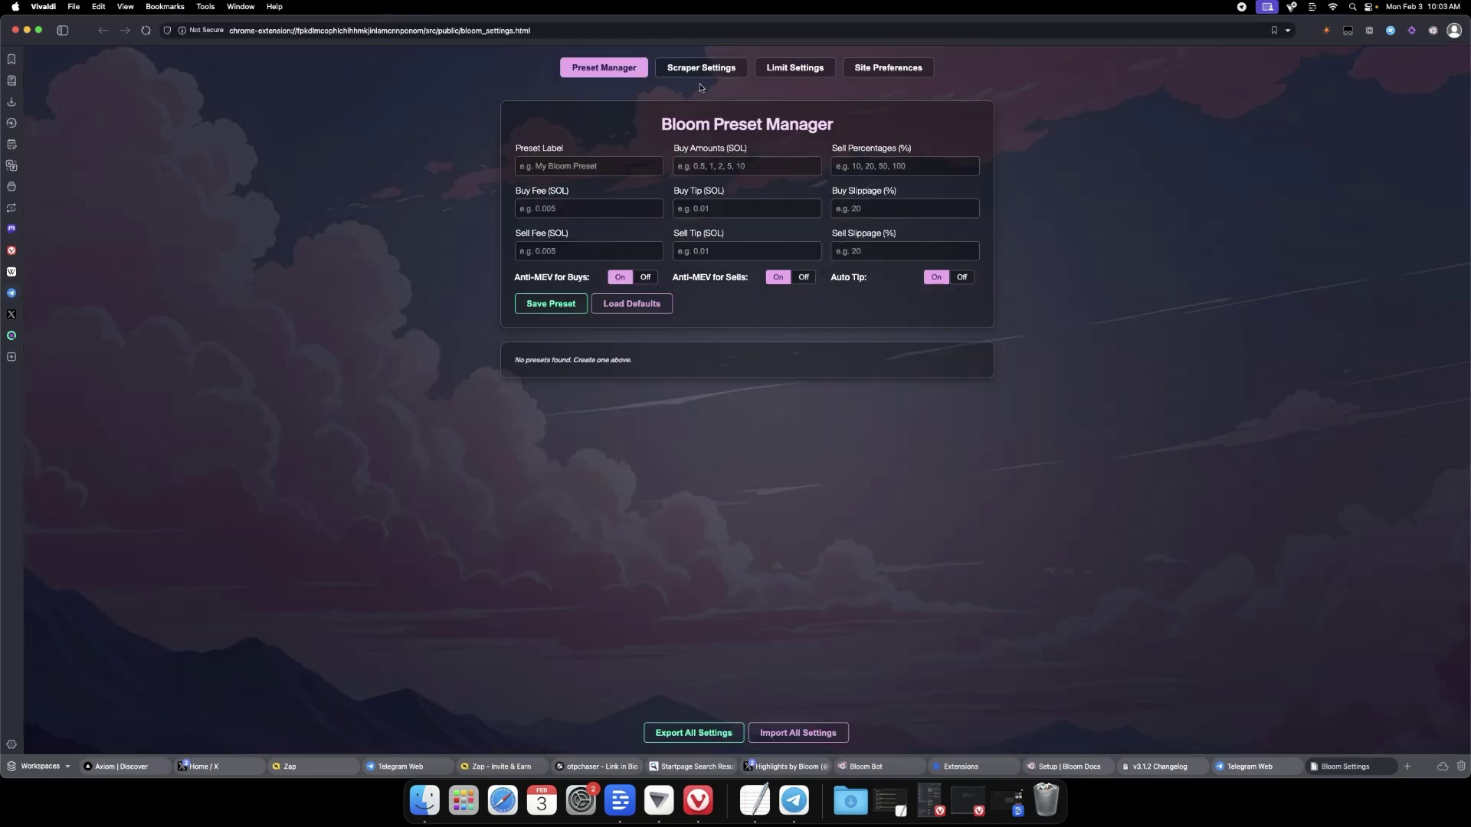
click(700, 71)
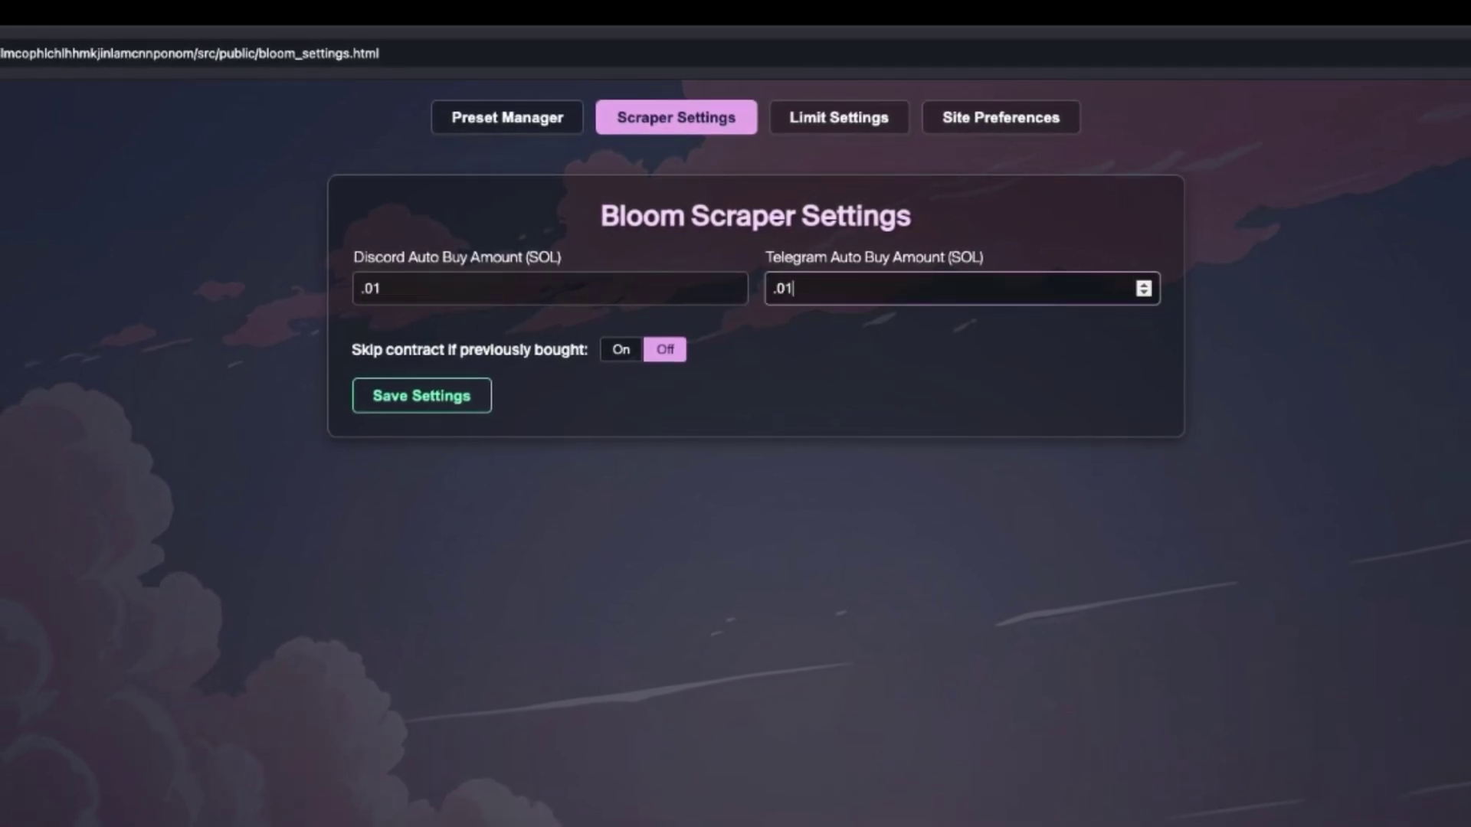
click(597, 357)
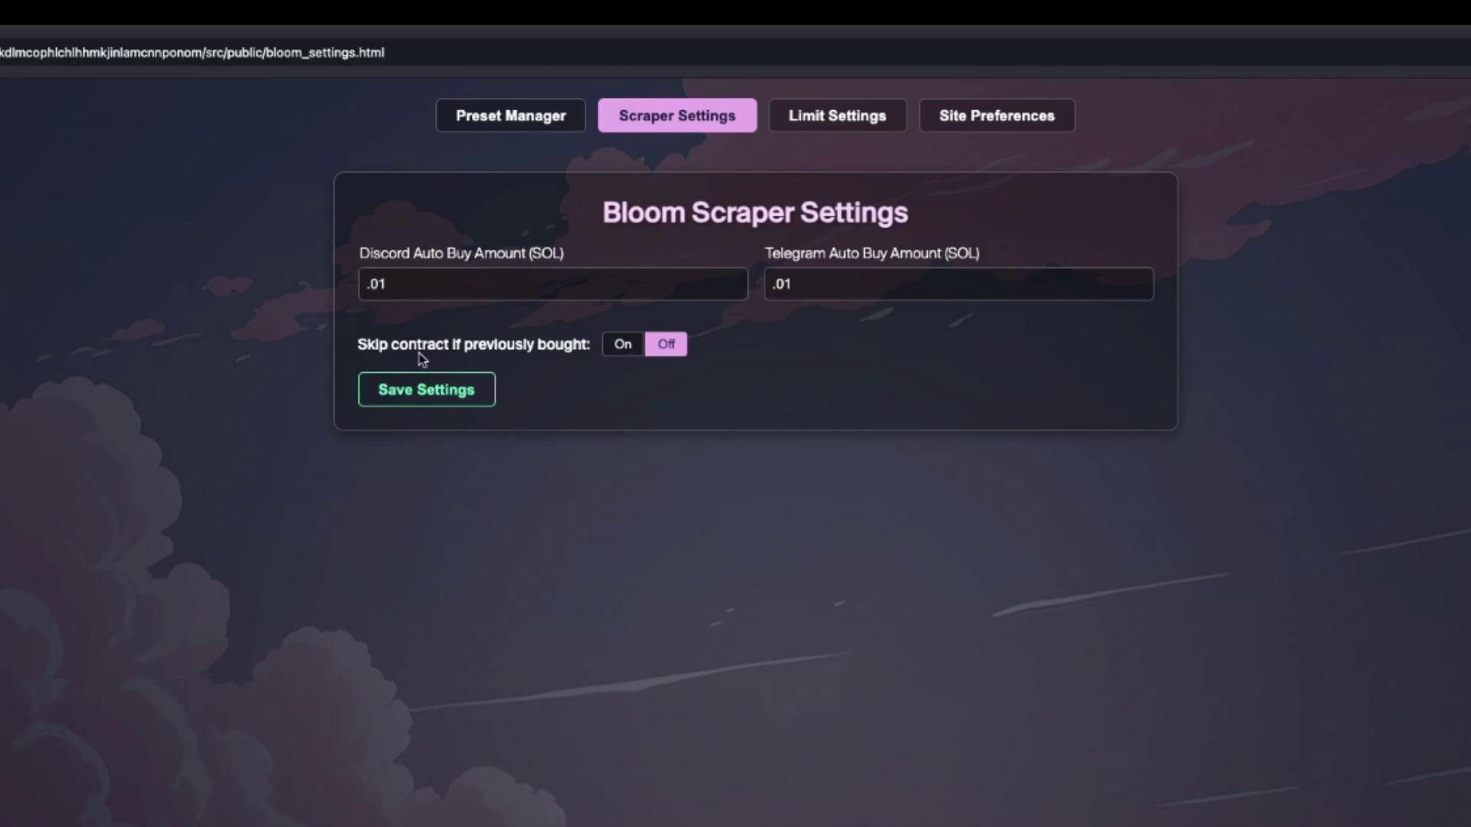
click(622, 344)
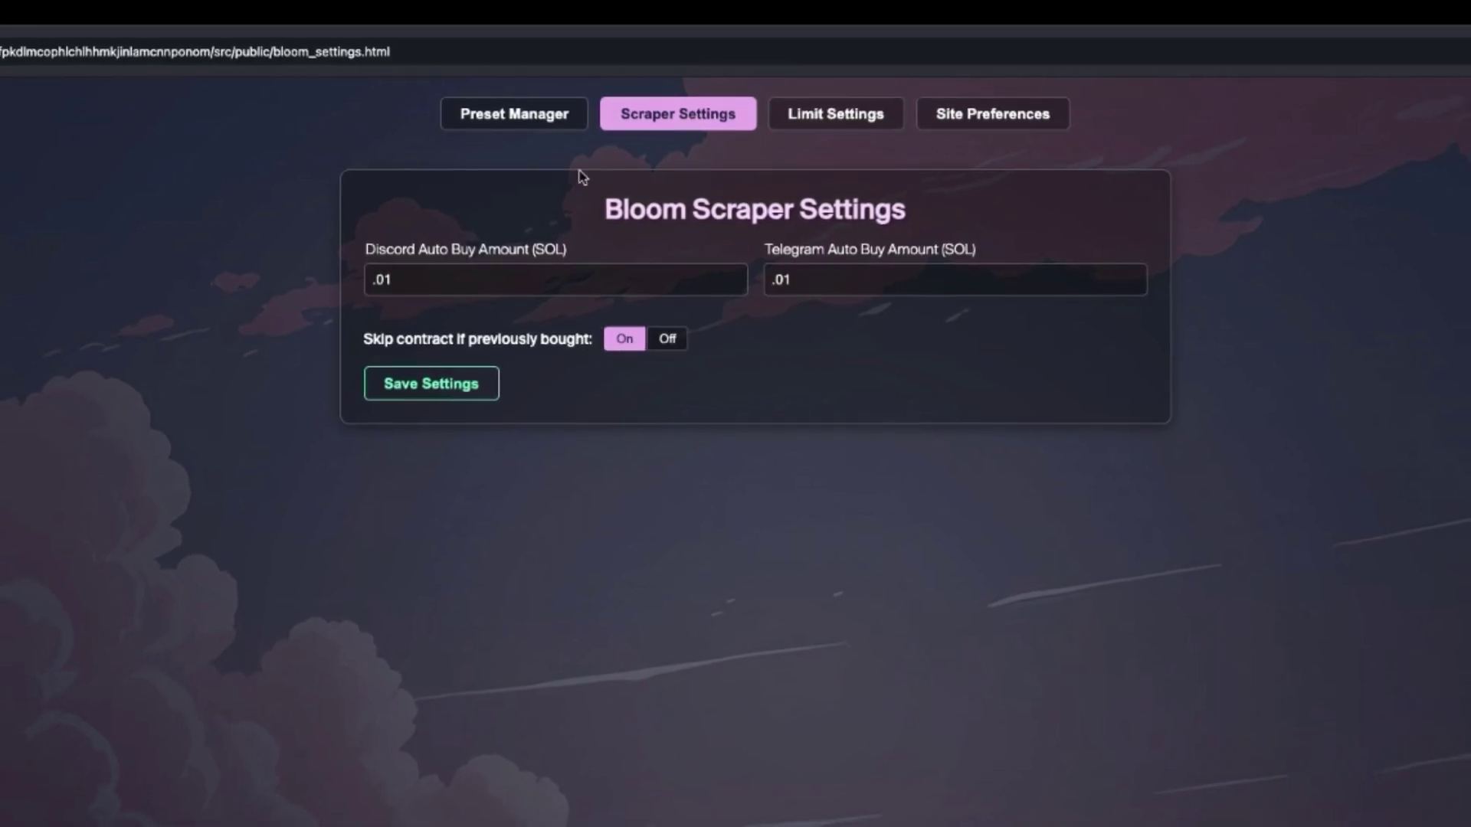
In Preset Manager, start the Training Preset with buy fee .0001 and buy tip .001
click(539, 114)
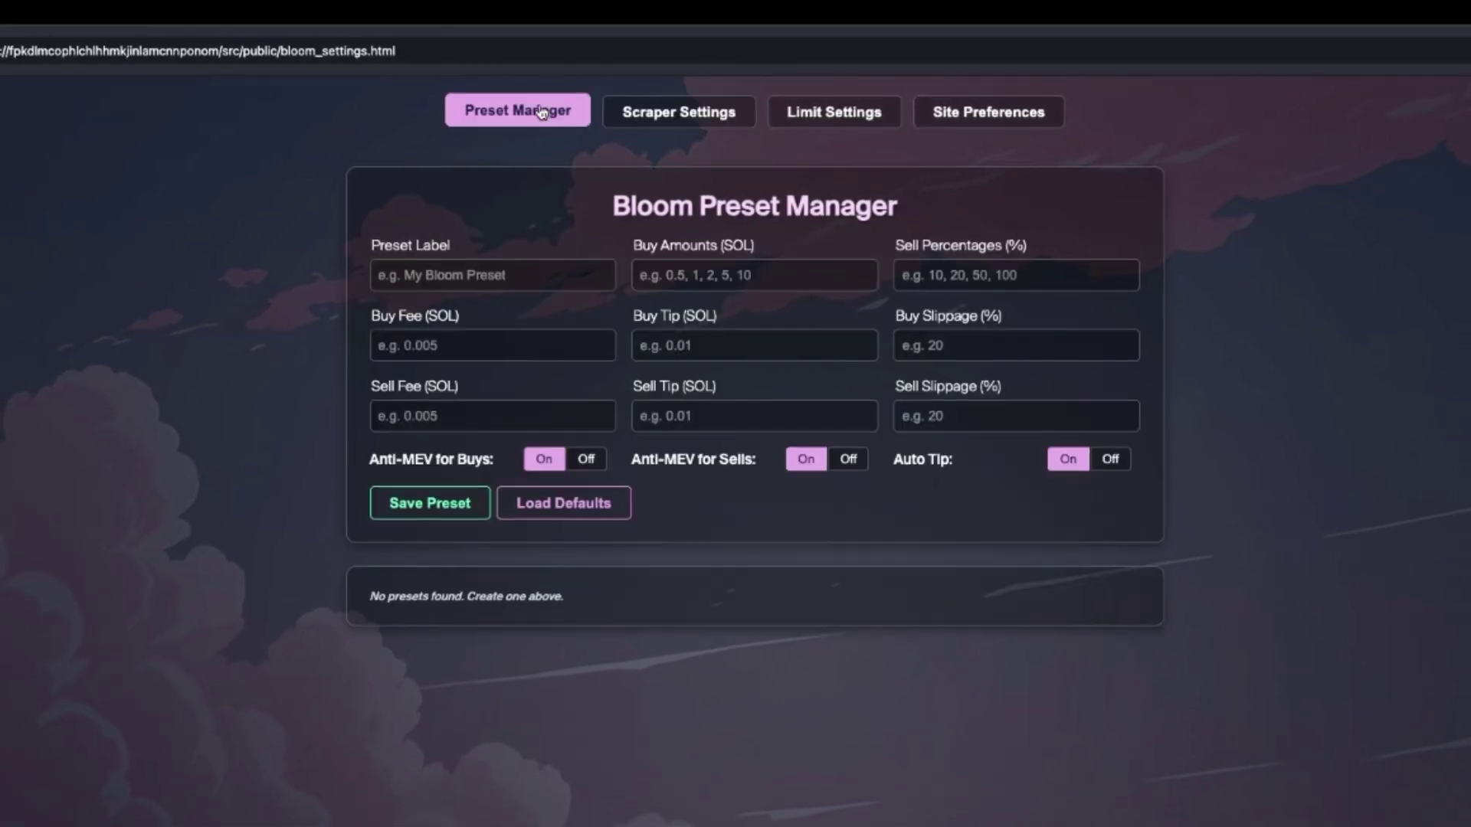
click(559, 274)
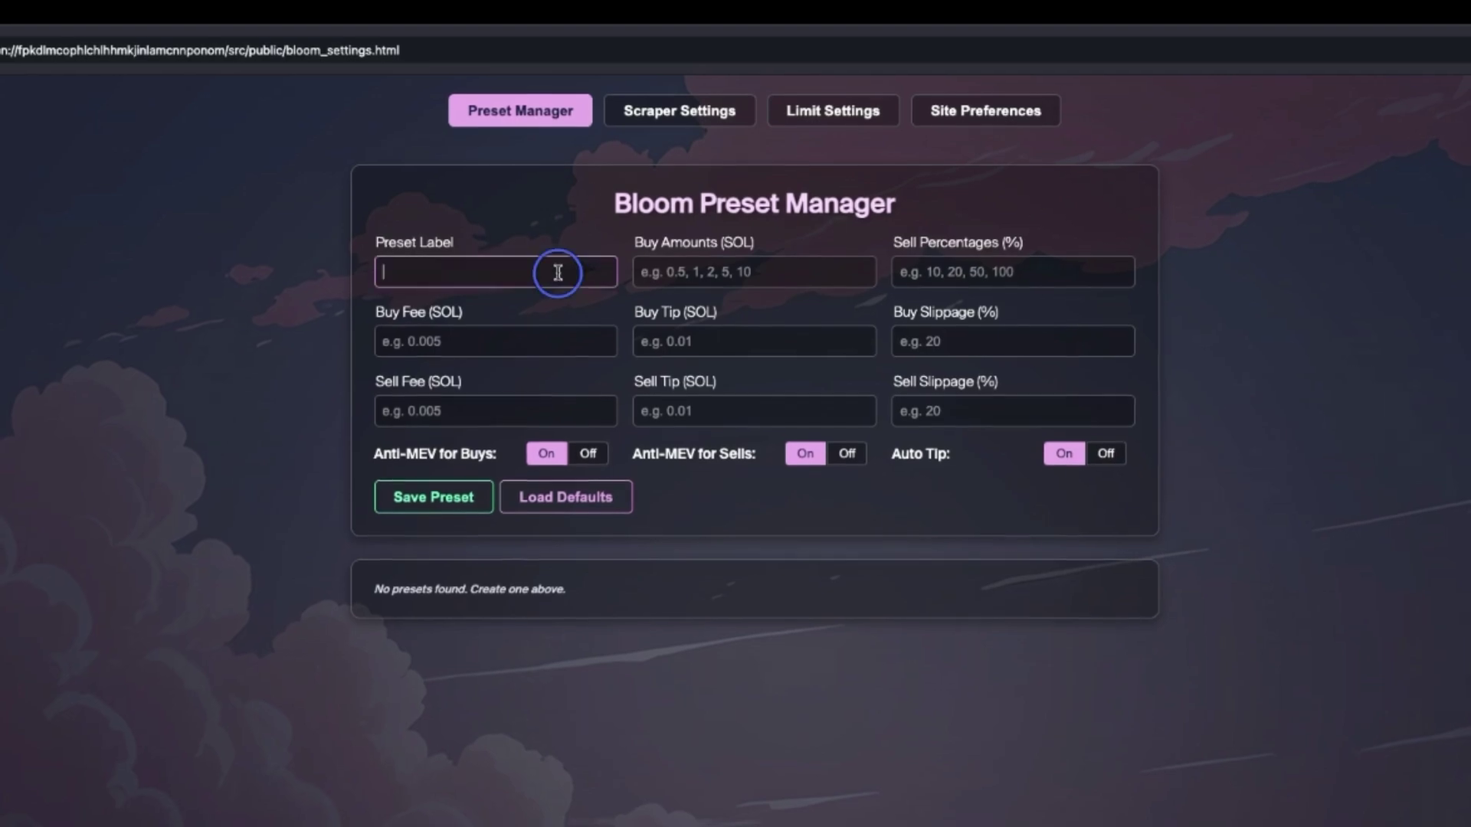
click(571, 340)
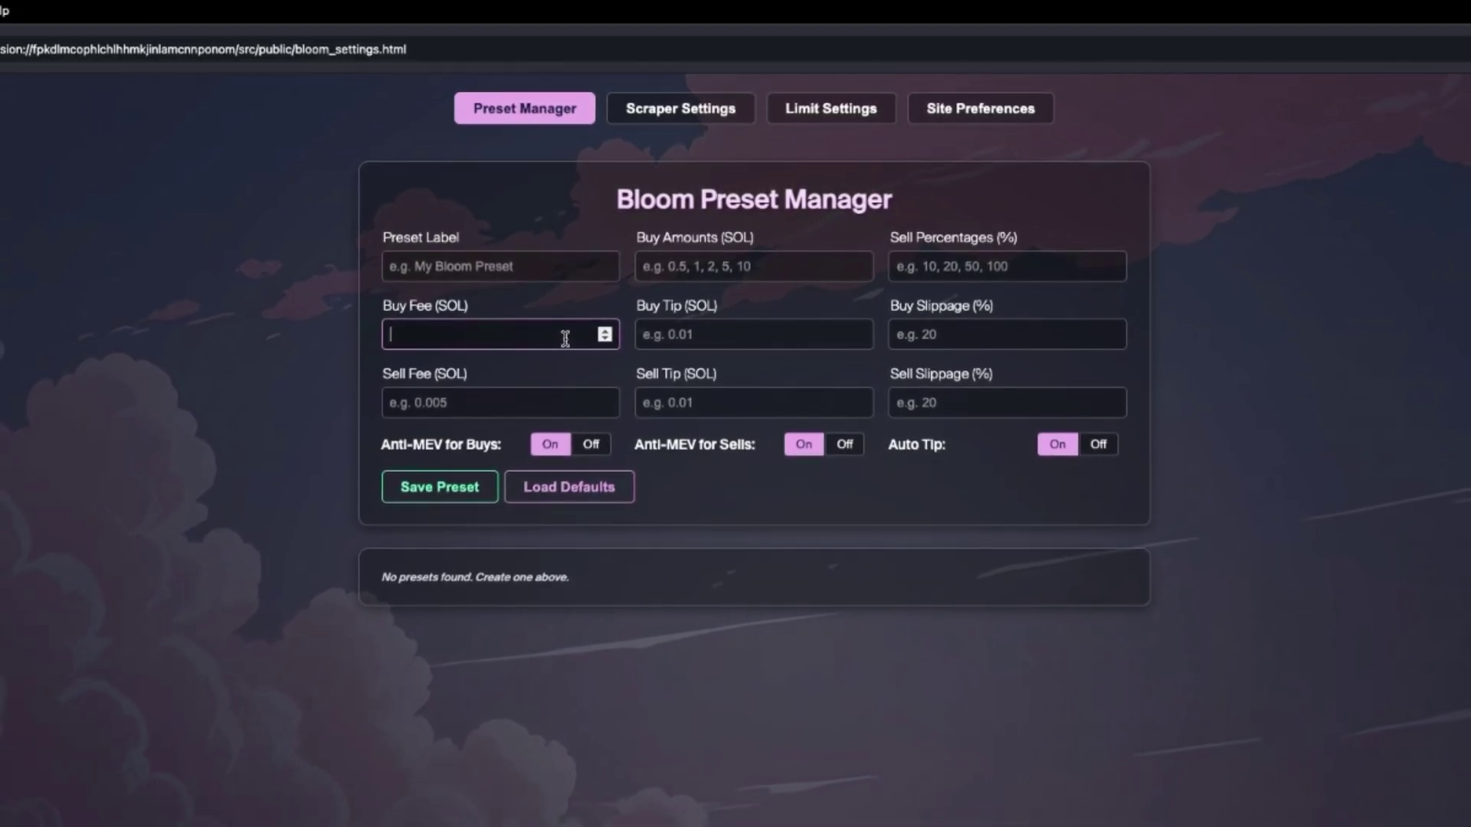
text(.)
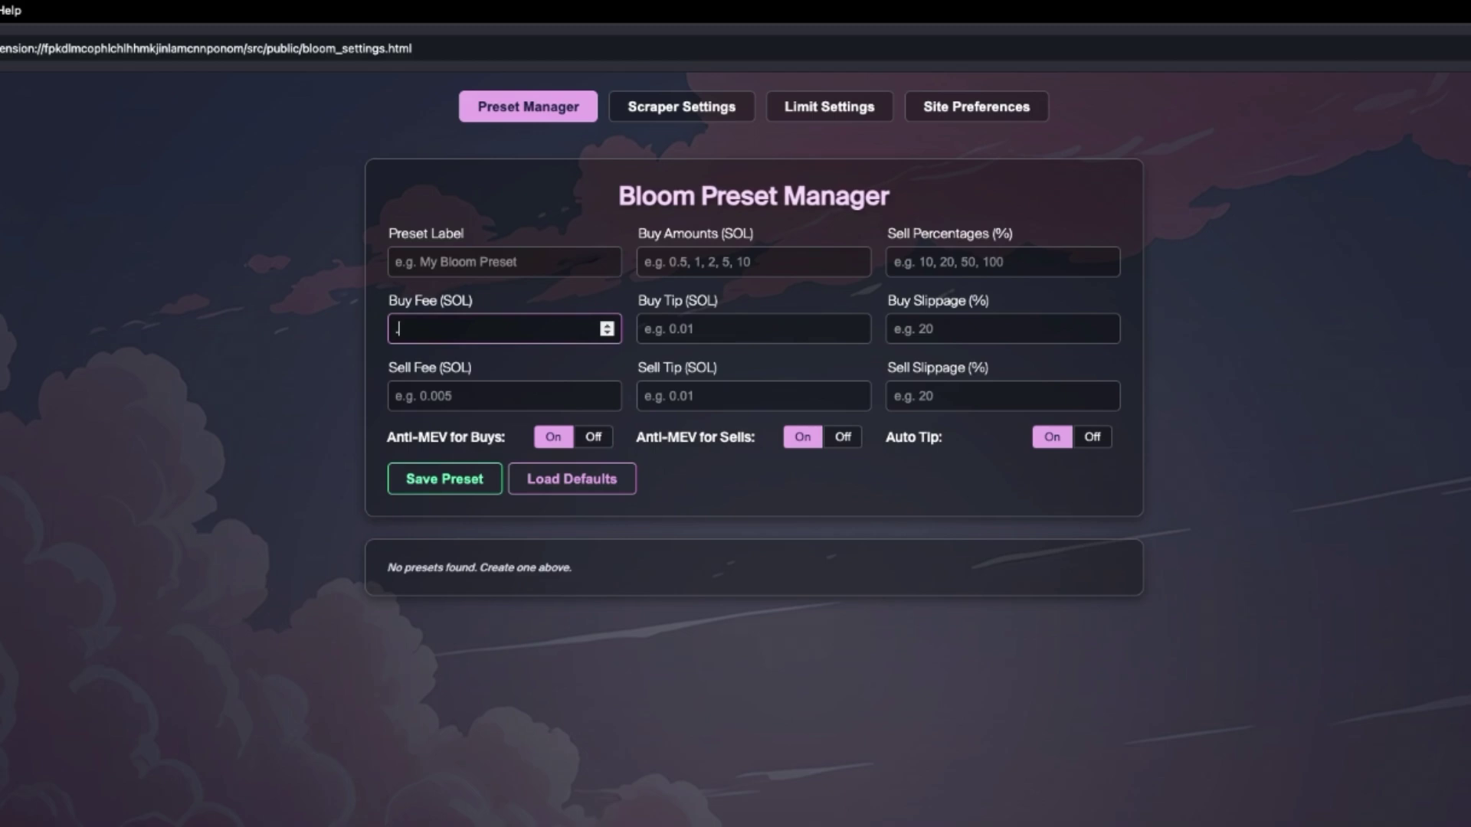
text(00)
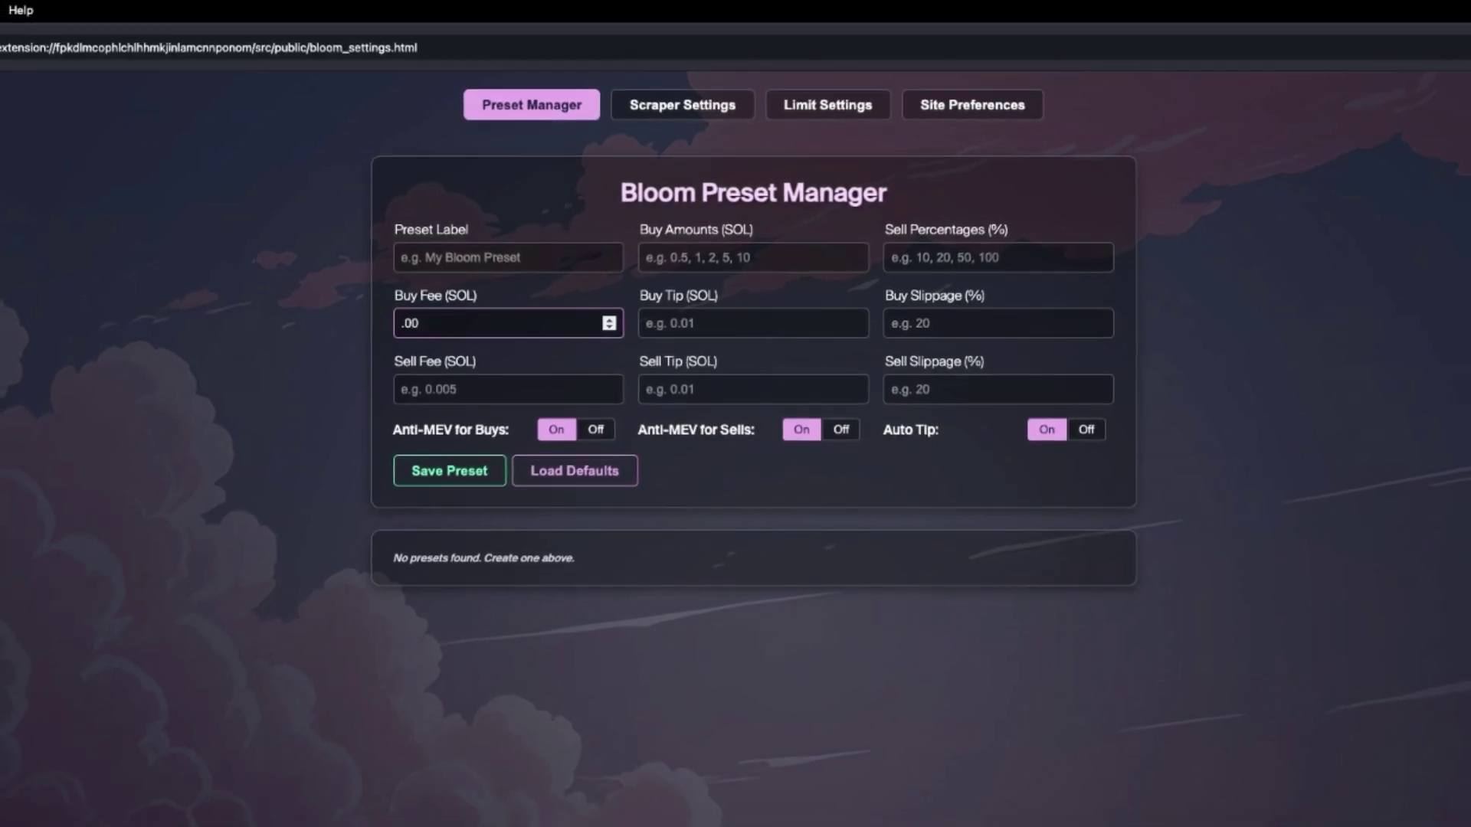
text(01)
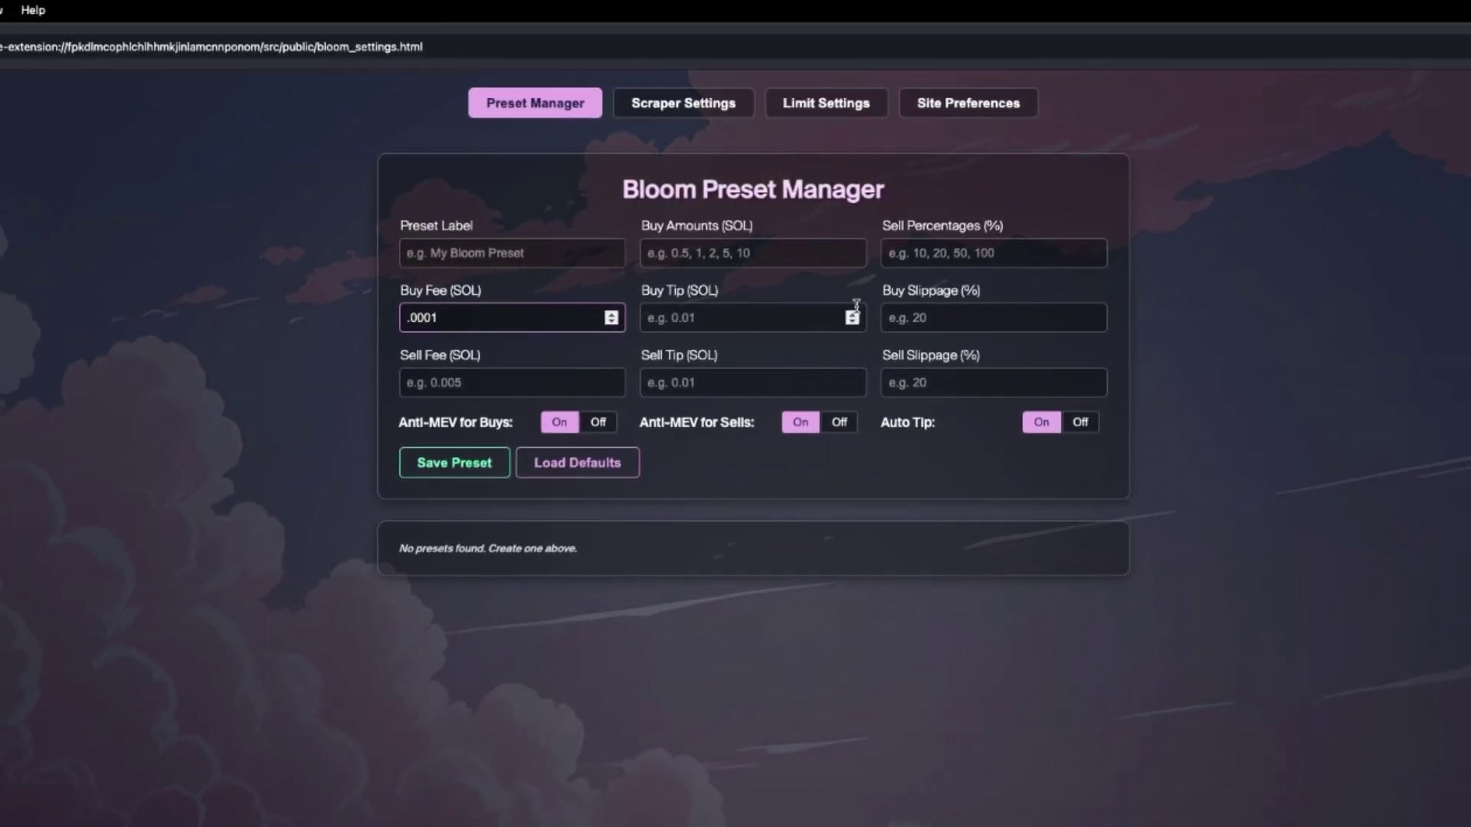
click(789, 314)
text(.001)
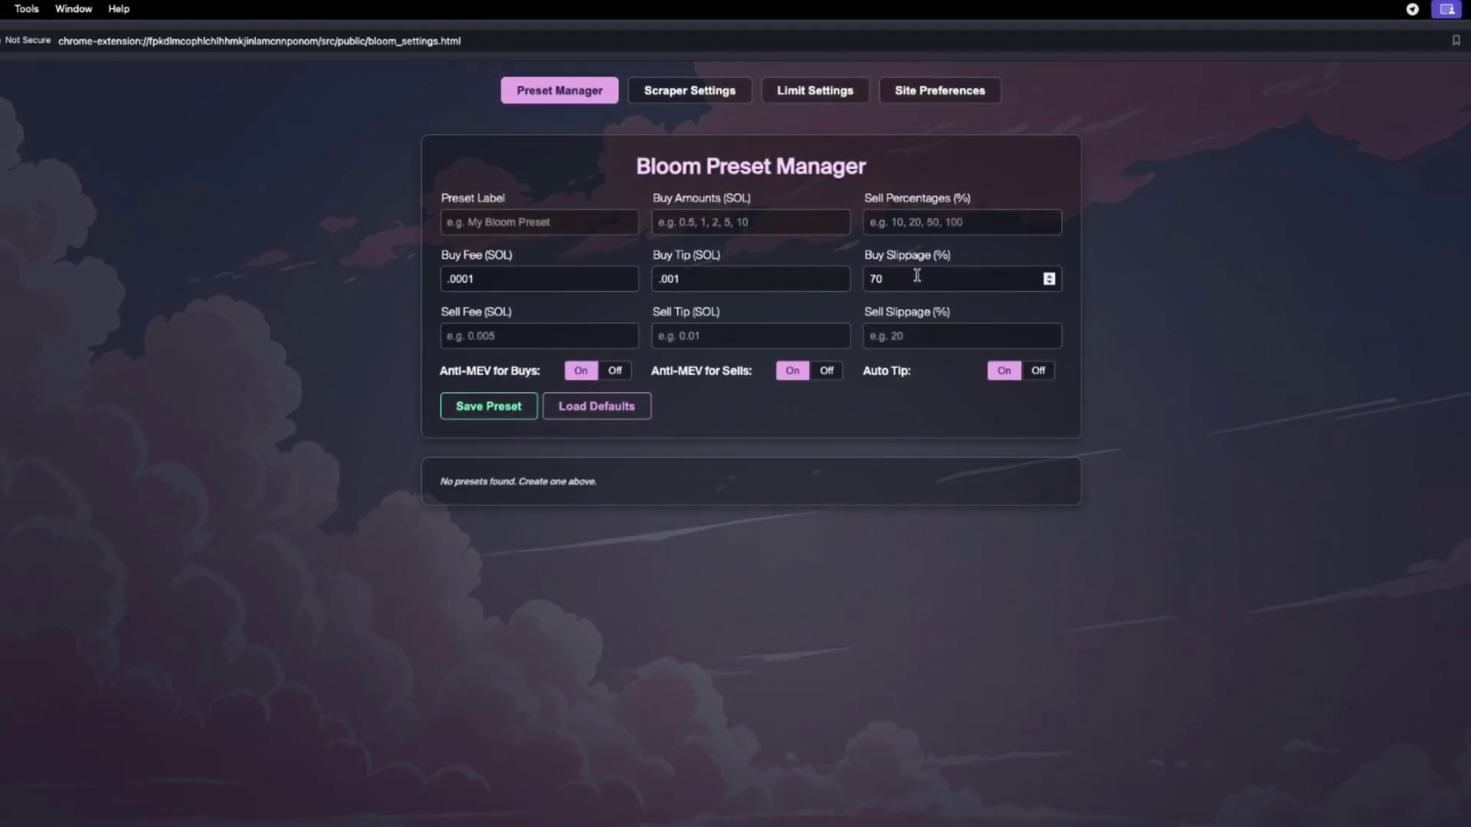
Set sell fee .0001, sell tip .001 and Auto Tip Off, save the preset, and return to Scraper Settings
click(585, 320)
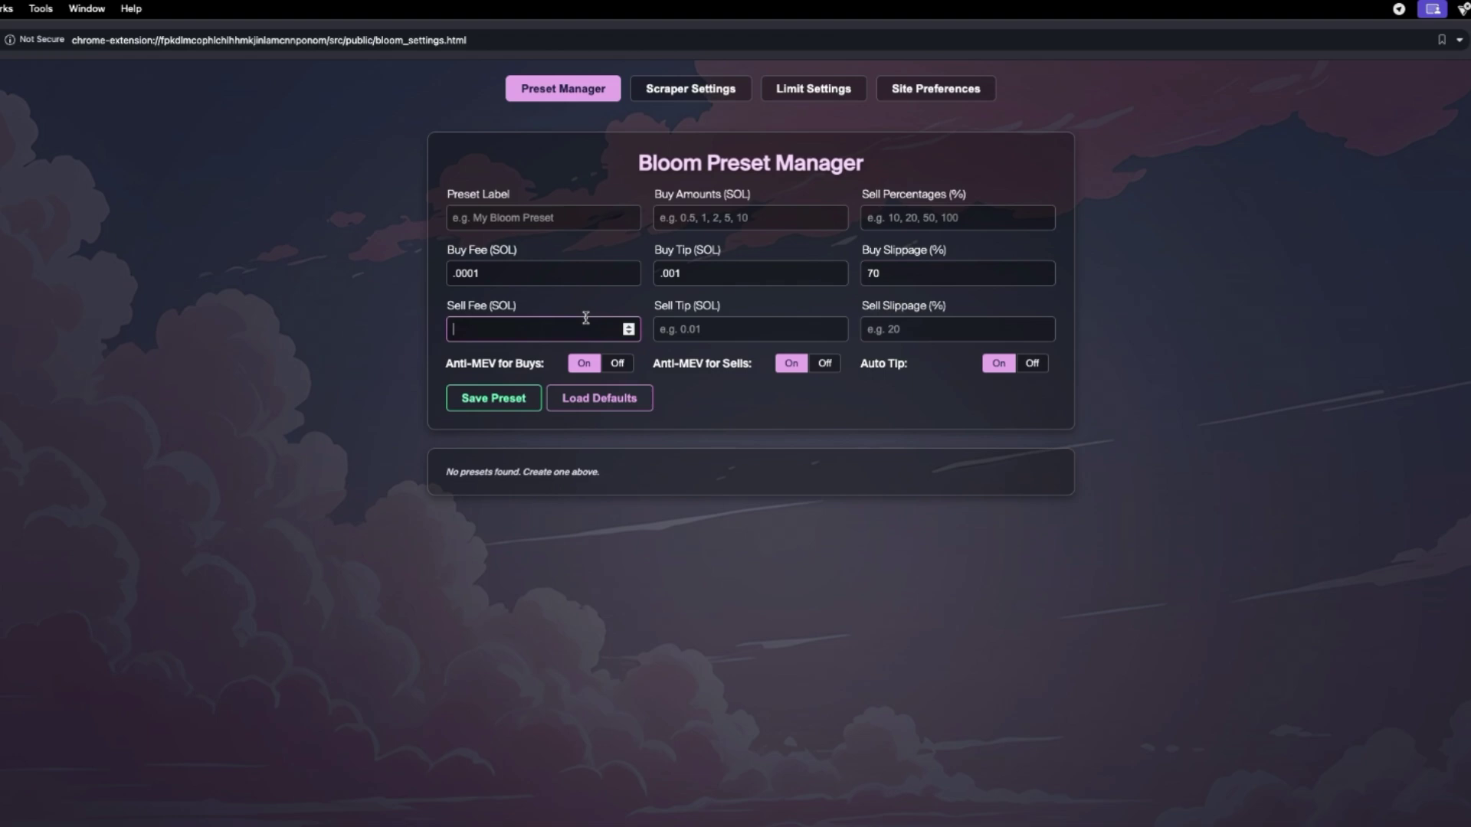
text(.0001)
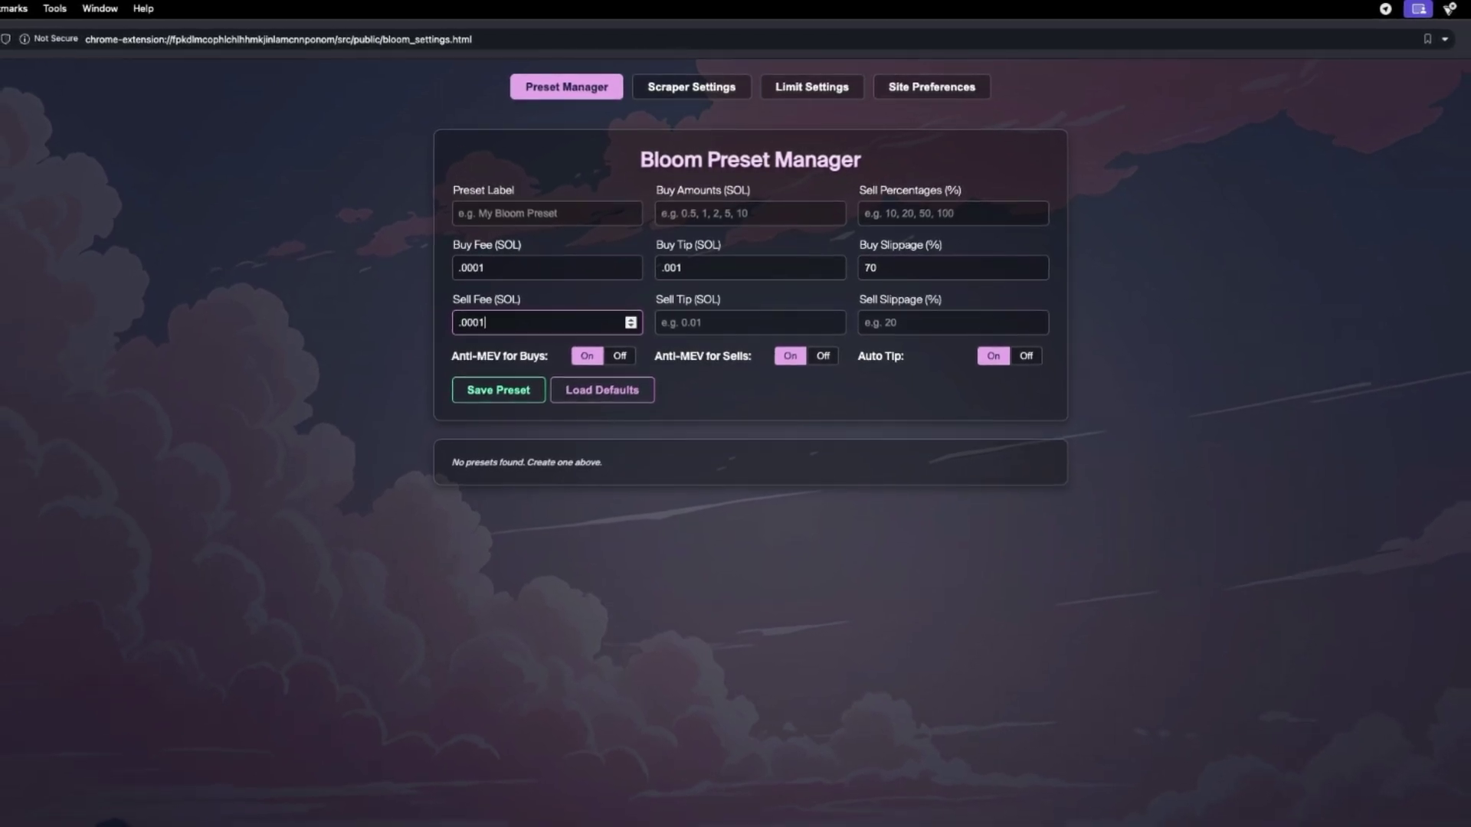
click(664, 324)
text(.001)
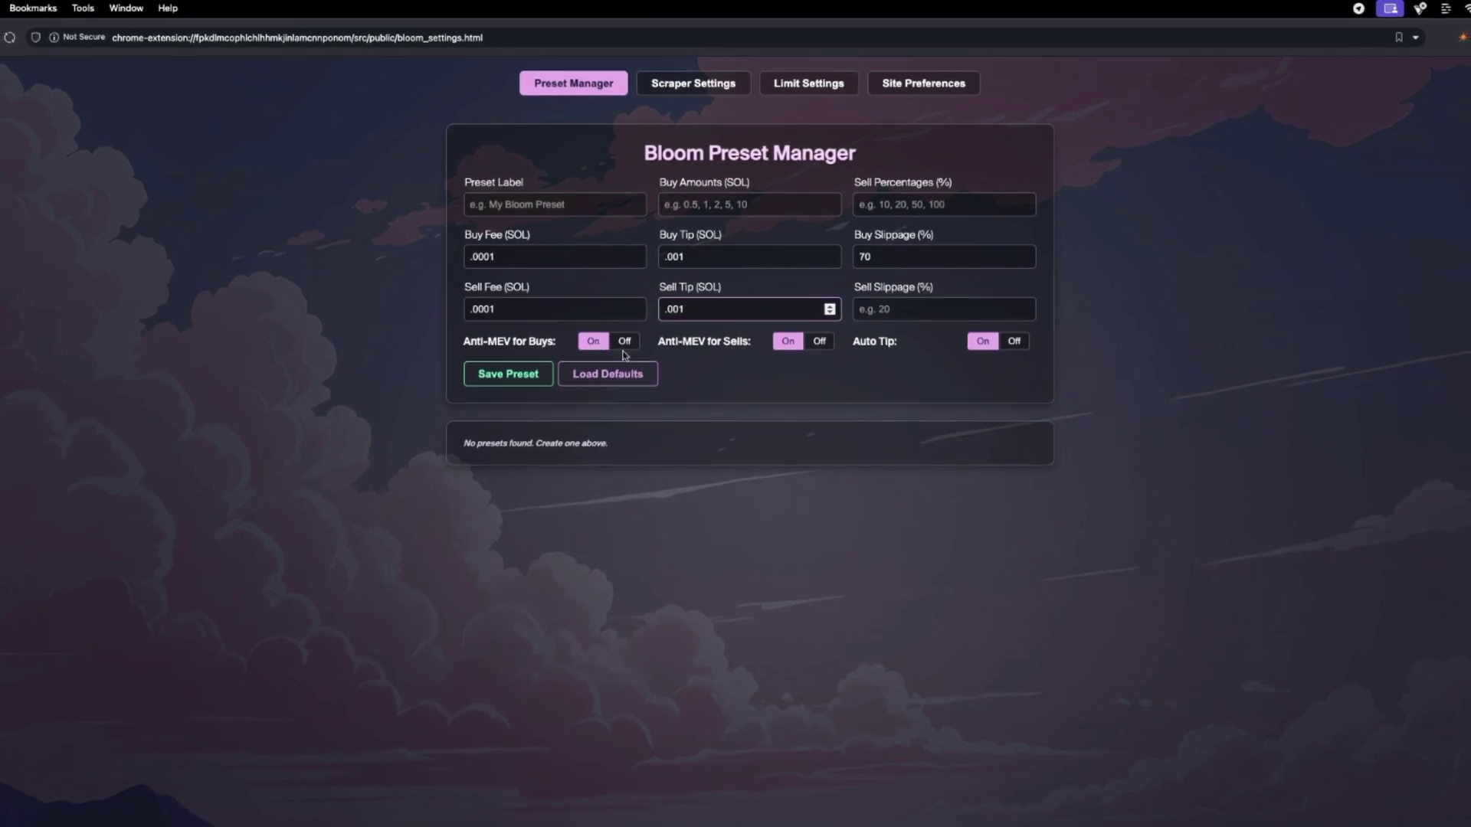
click(1016, 345)
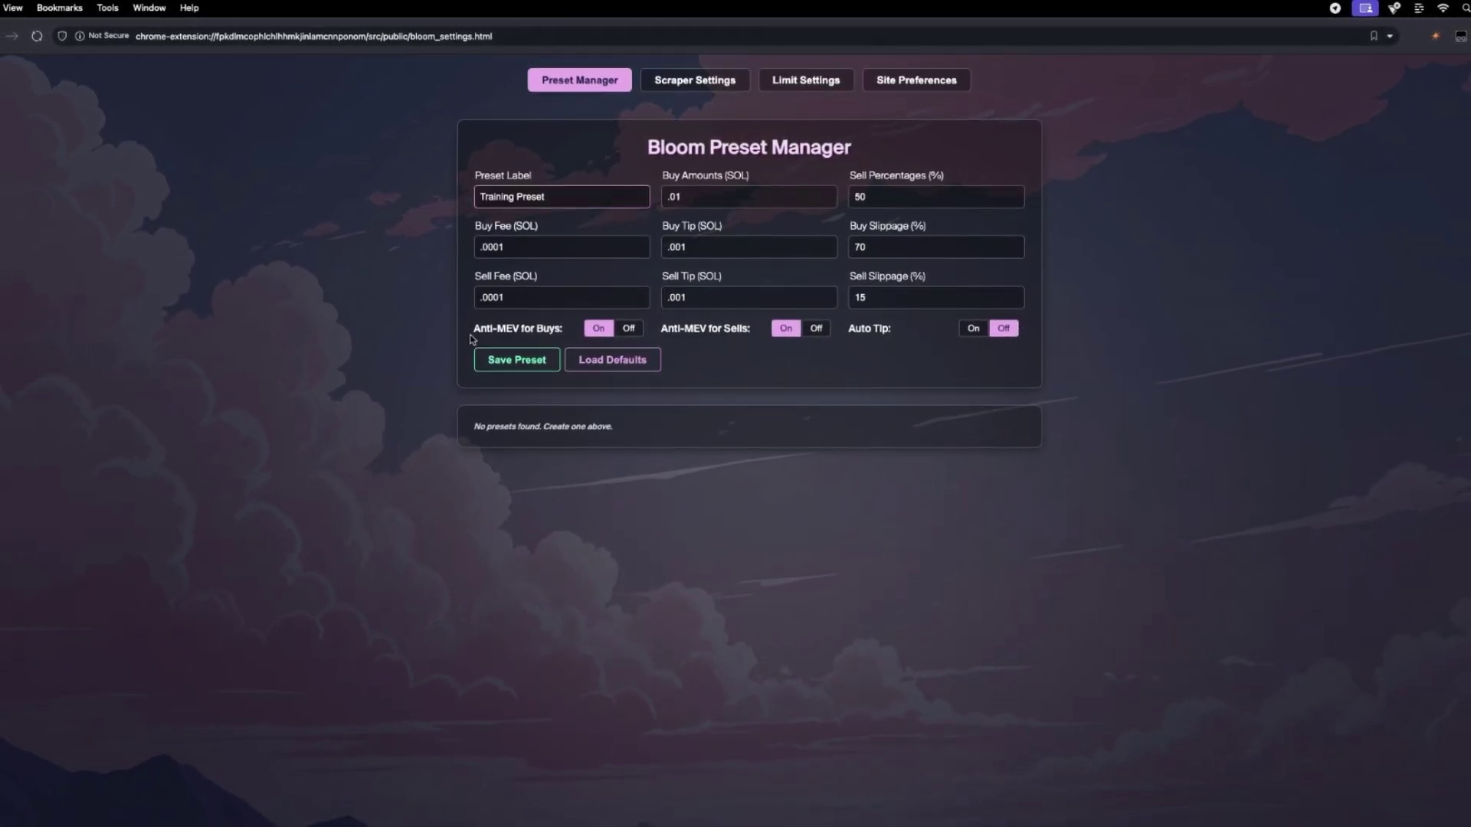
click(515, 361)
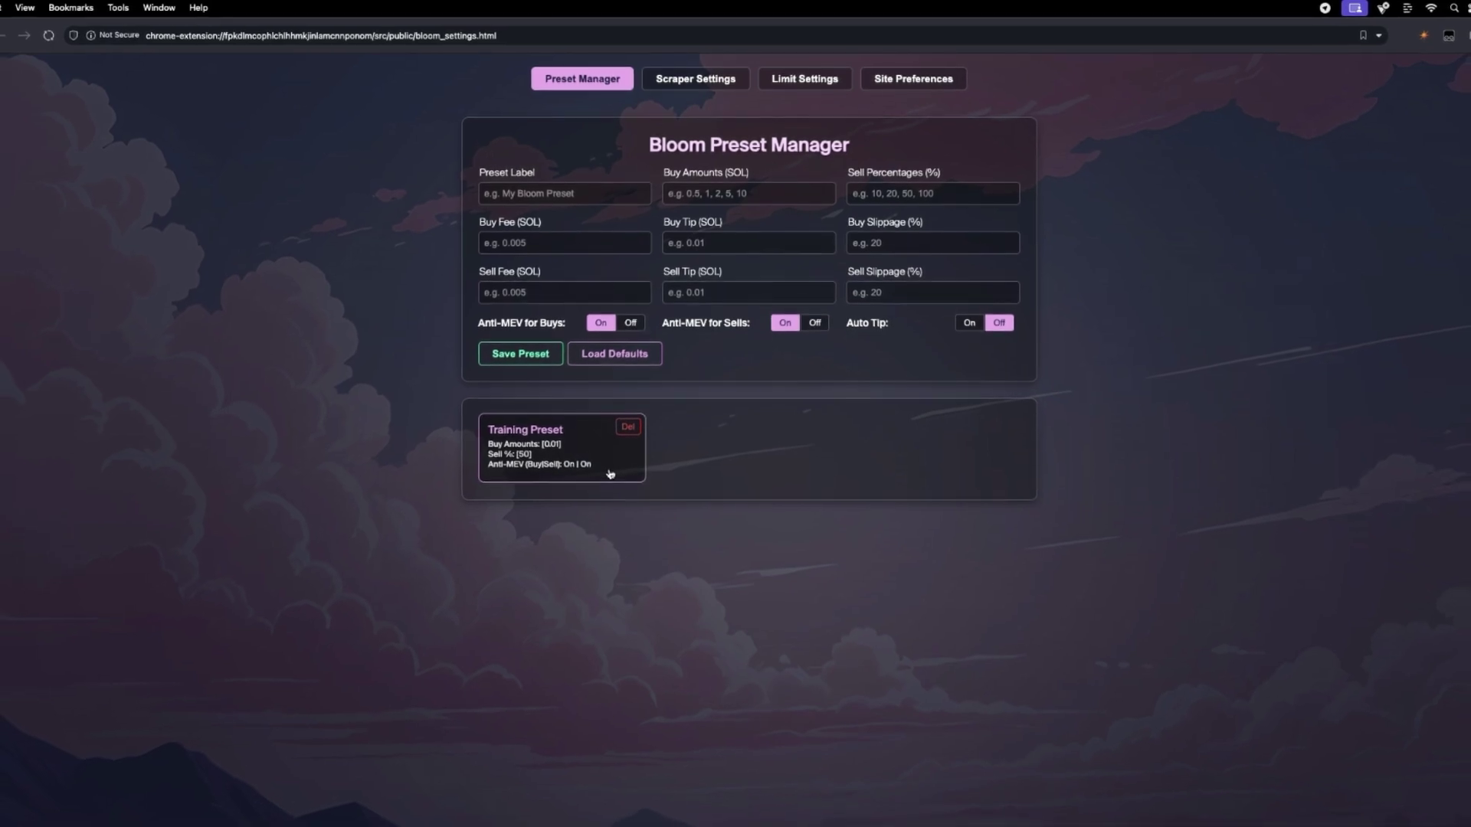
click(696, 78)
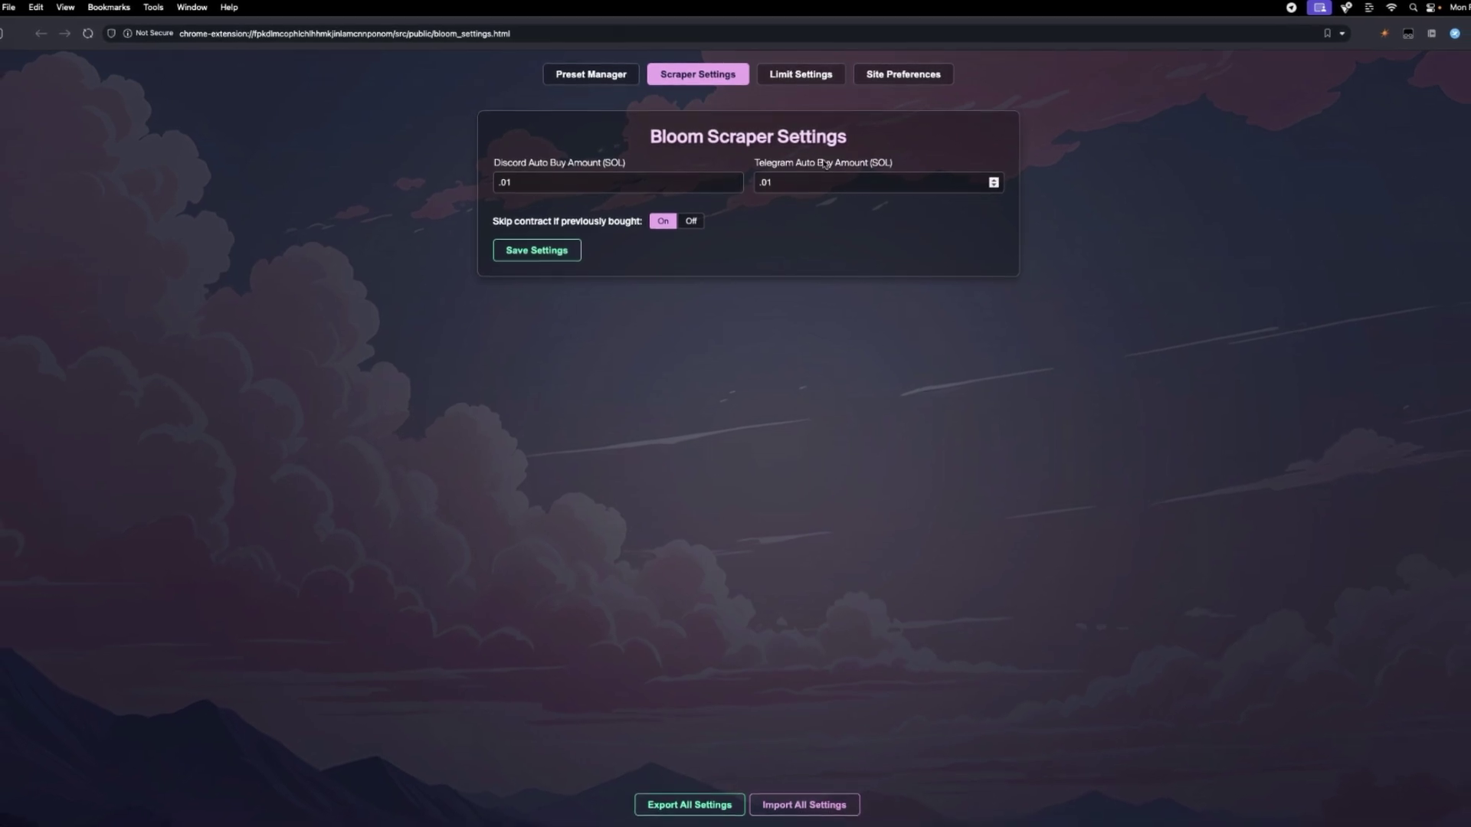
Review the Limit Settings tab, then show Site Preferences listing all twelve enabled sites
click(802, 75)
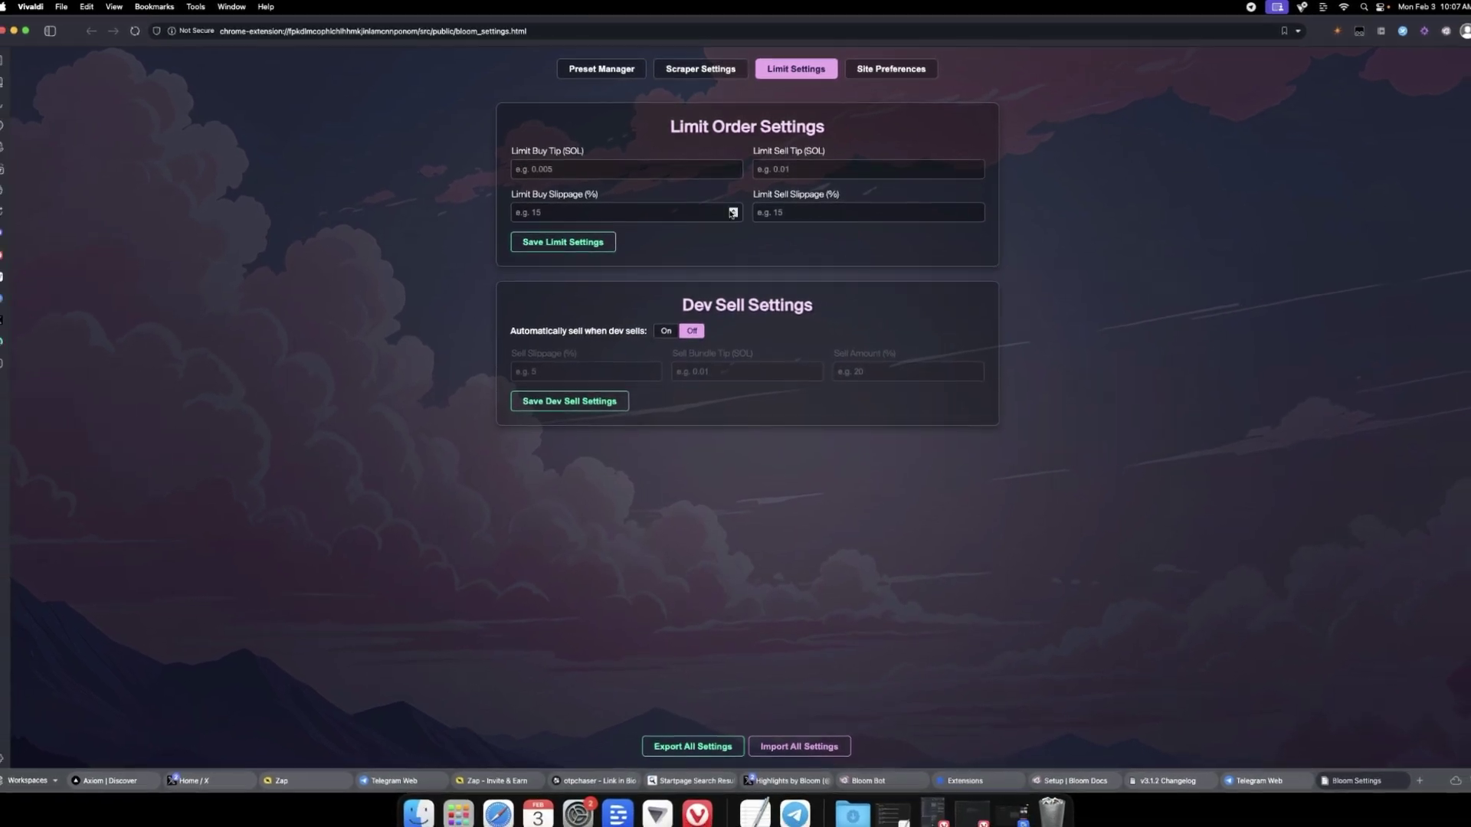
click(889, 68)
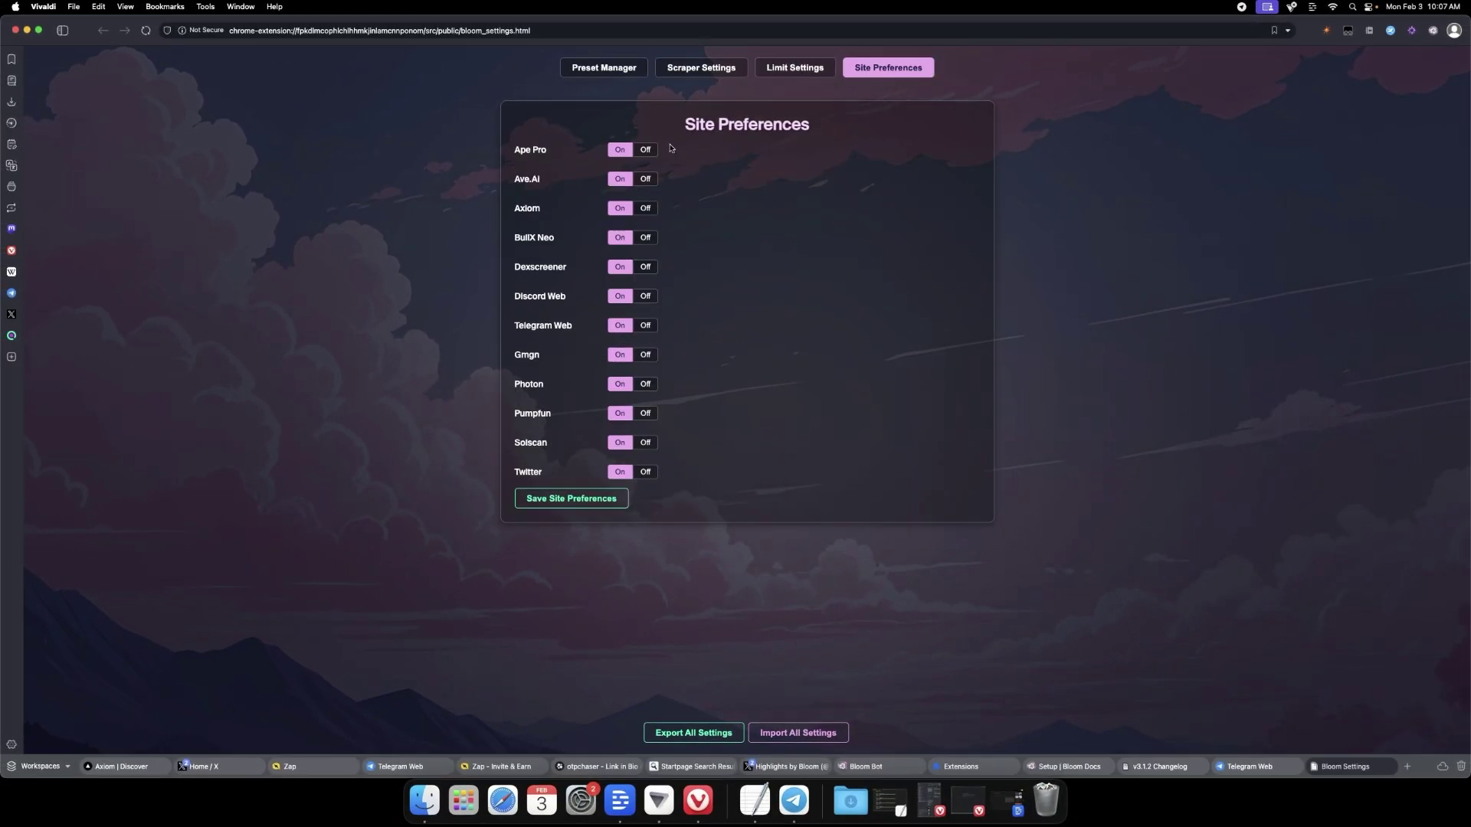
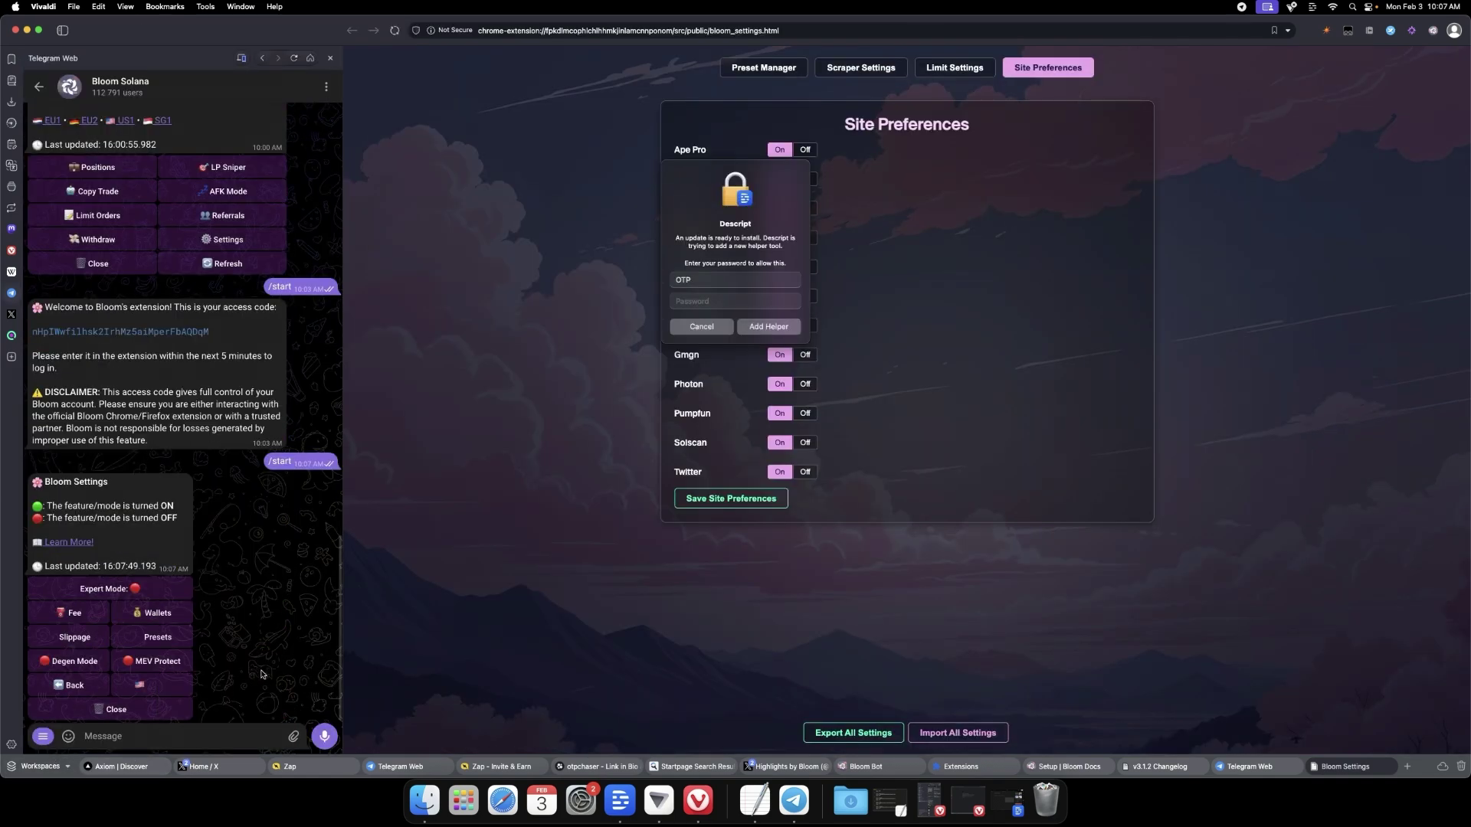
Set the Bloom bot's buy fee and sell fee to 0.0001 SOL
click(96, 616)
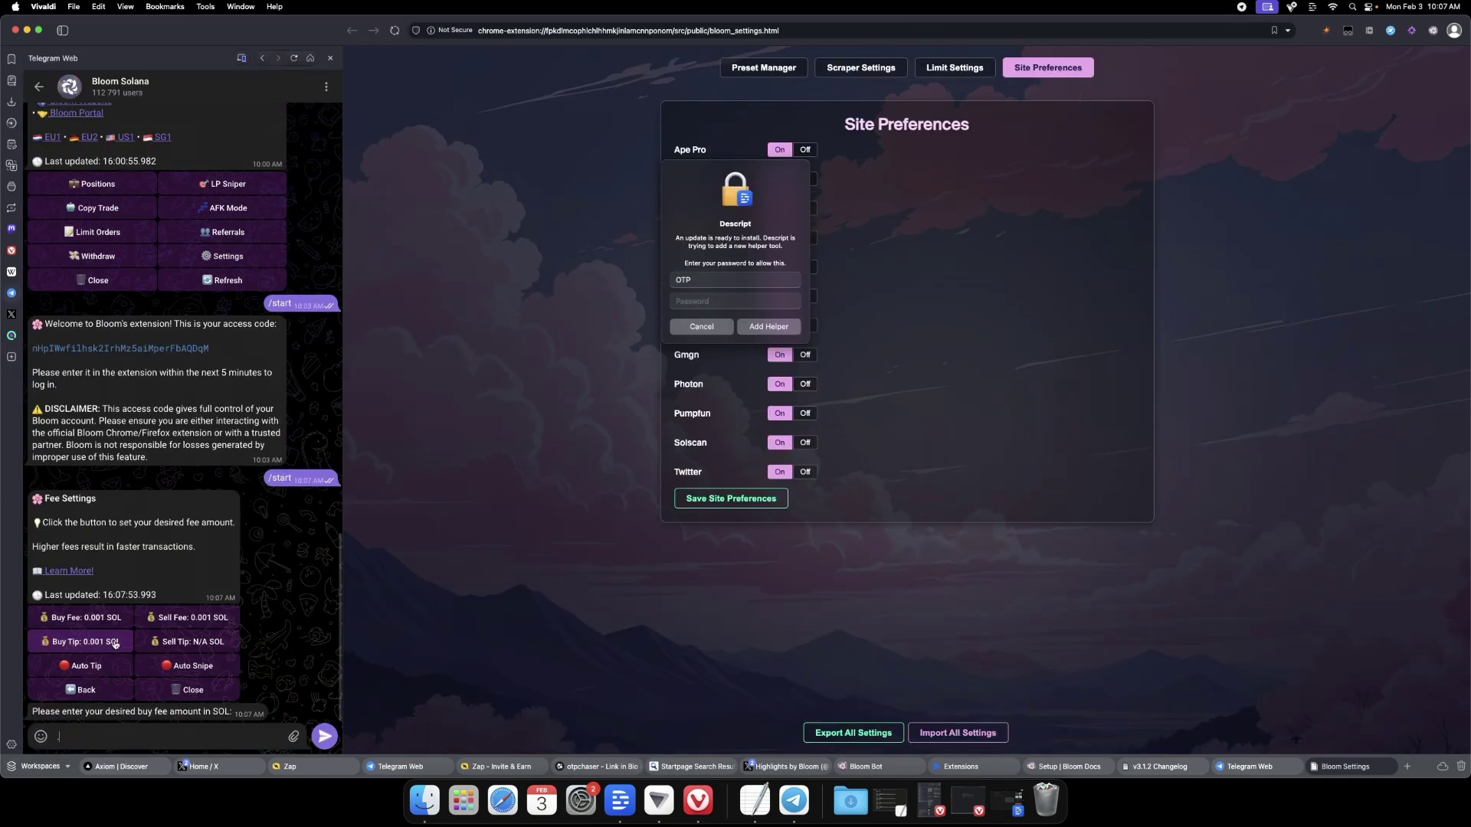
text(.0001)
key(Return)
text(.0)
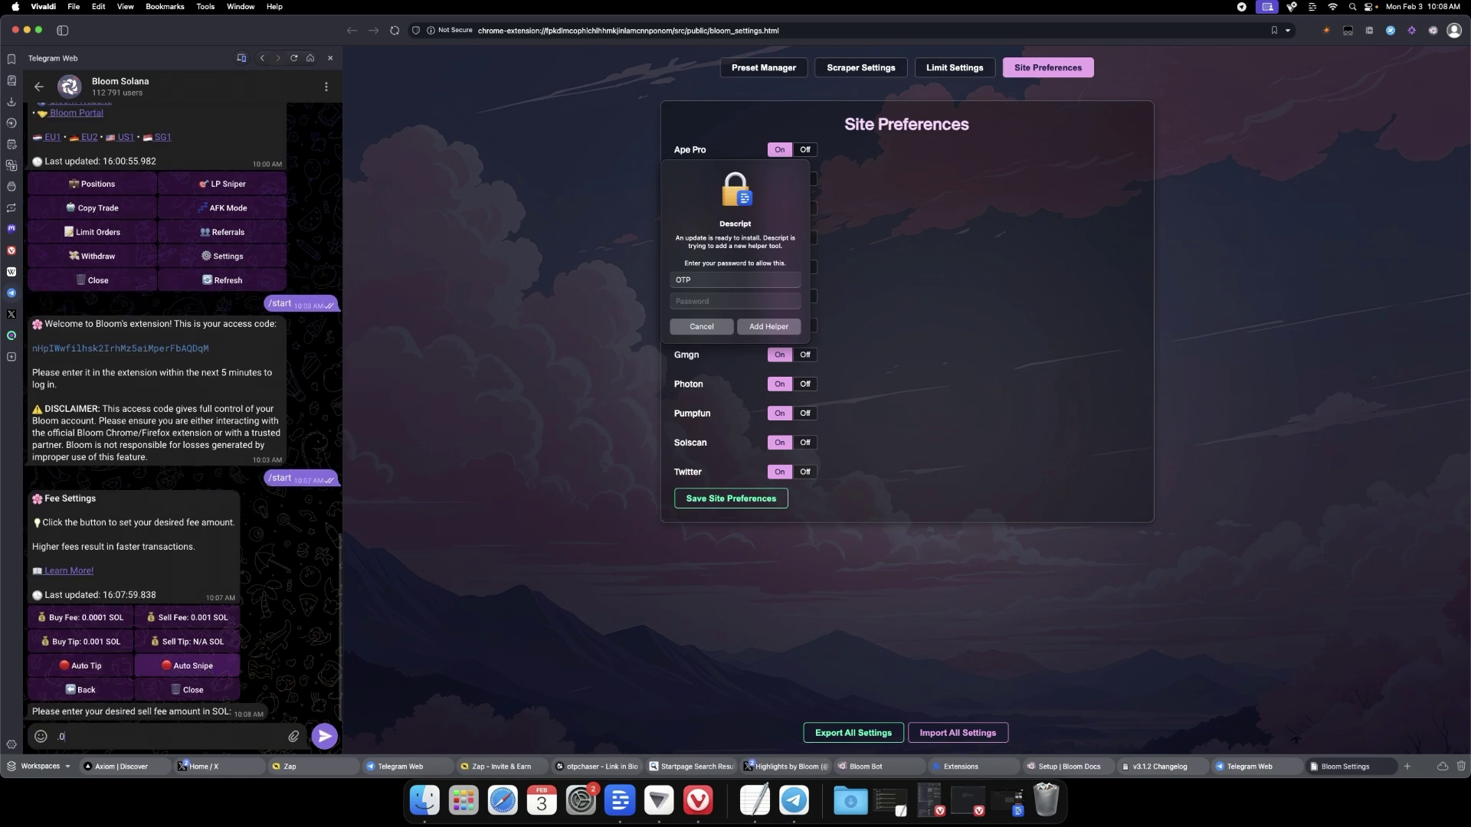
key(Return)
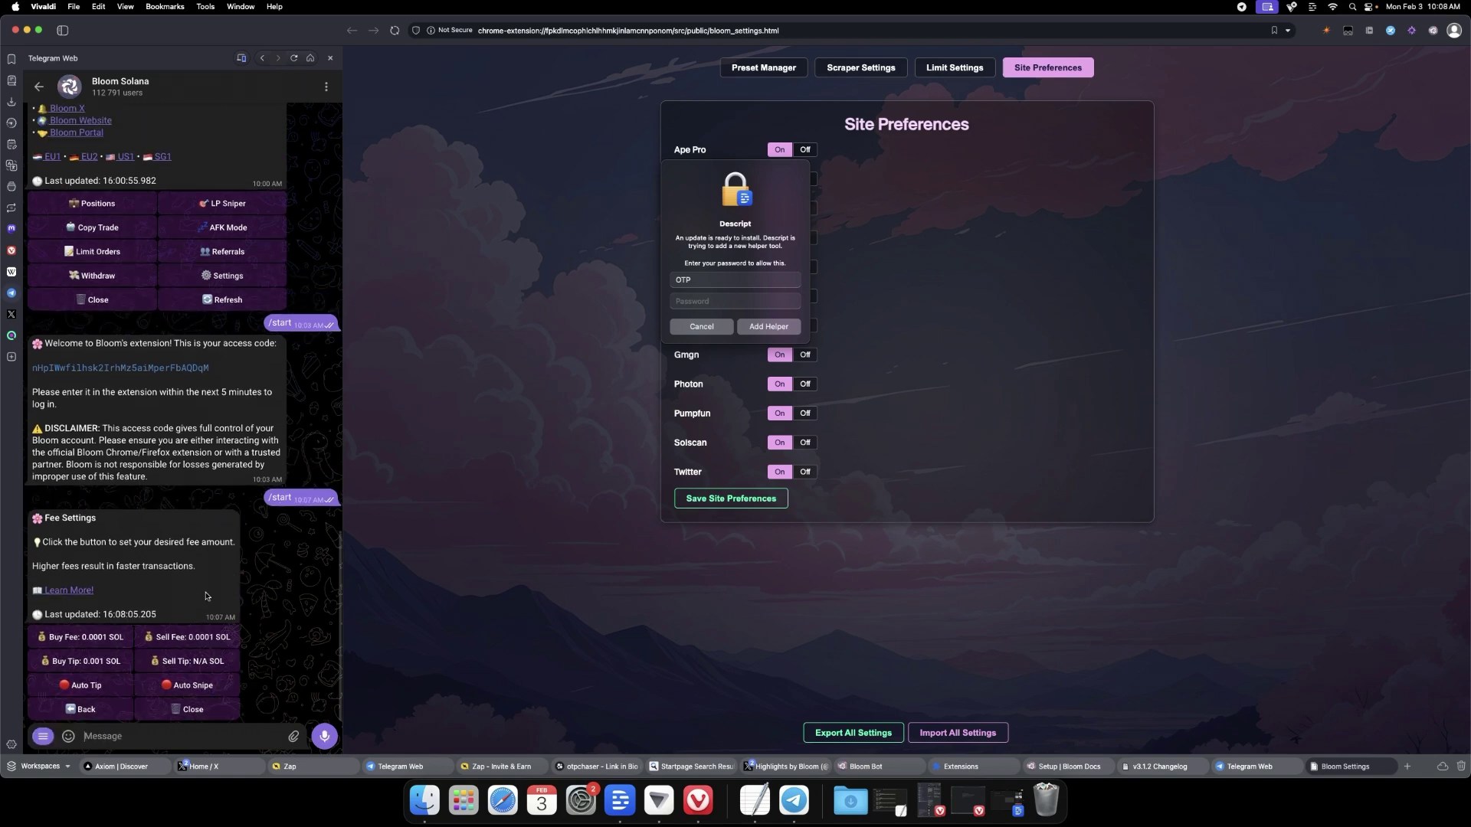
click(215, 663)
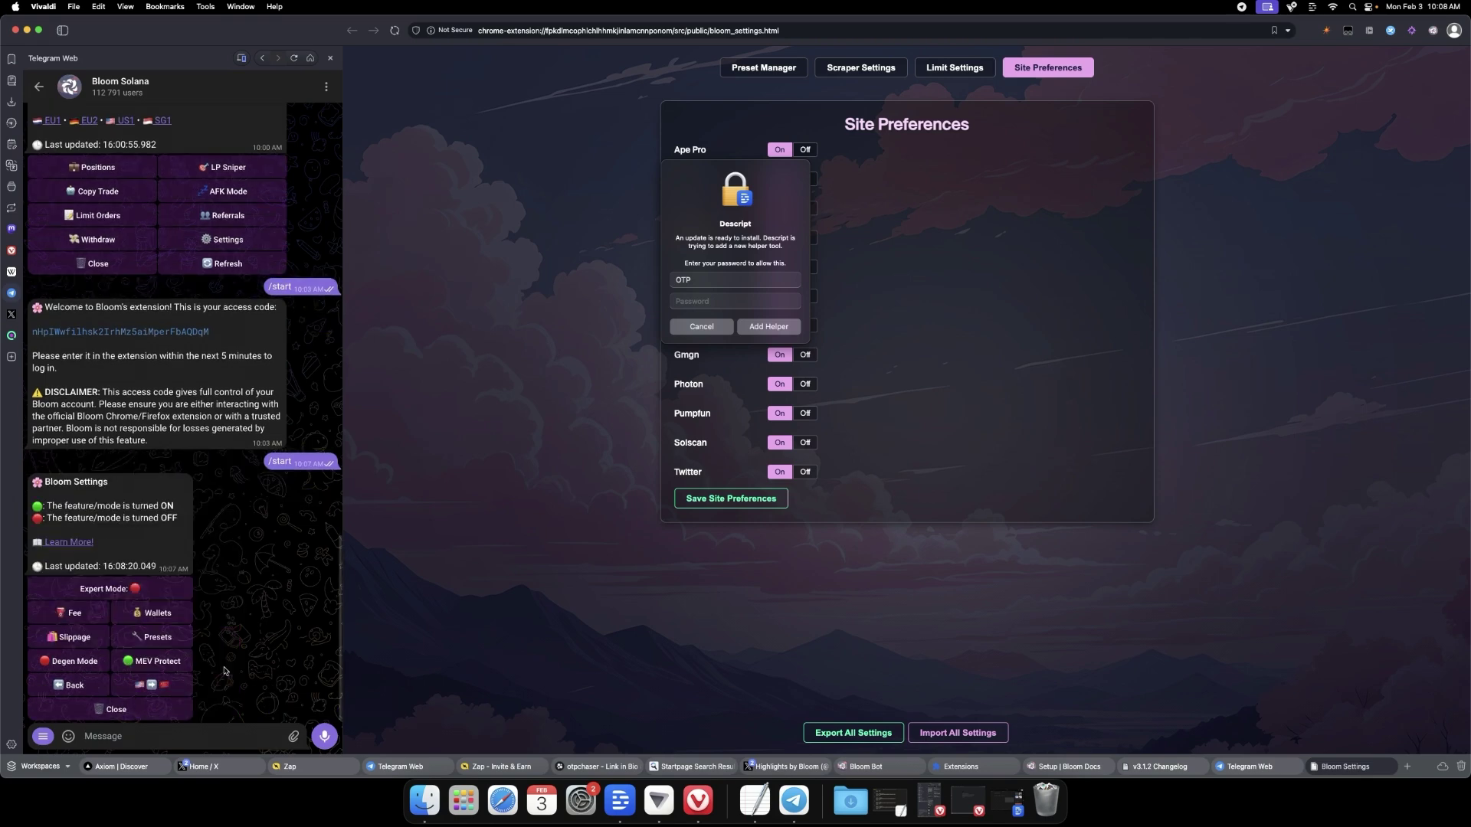
Set Bloom's buy slippage to 70%
click(71, 637)
click(123, 687)
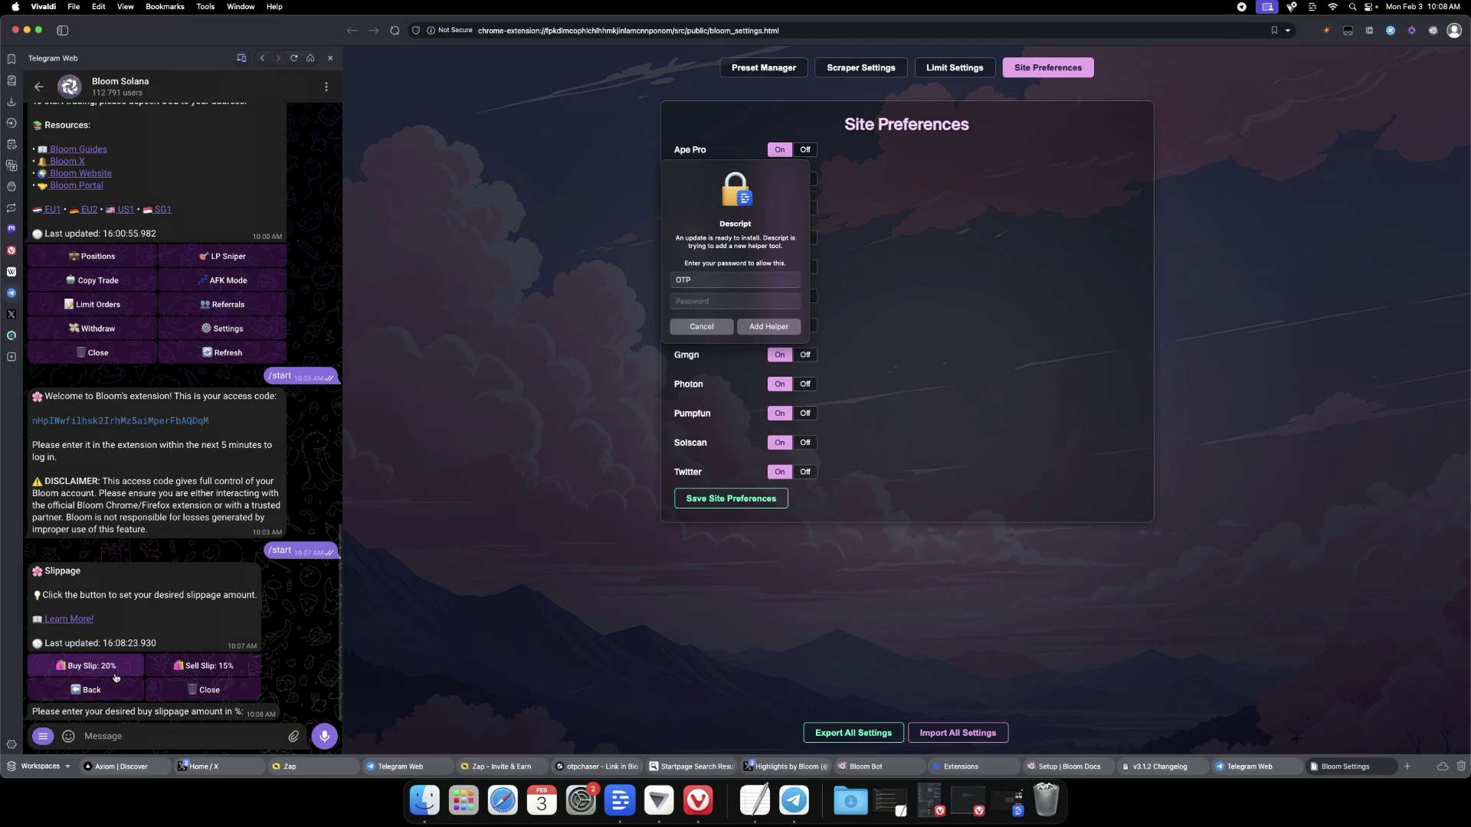
click(134, 736)
text(70)
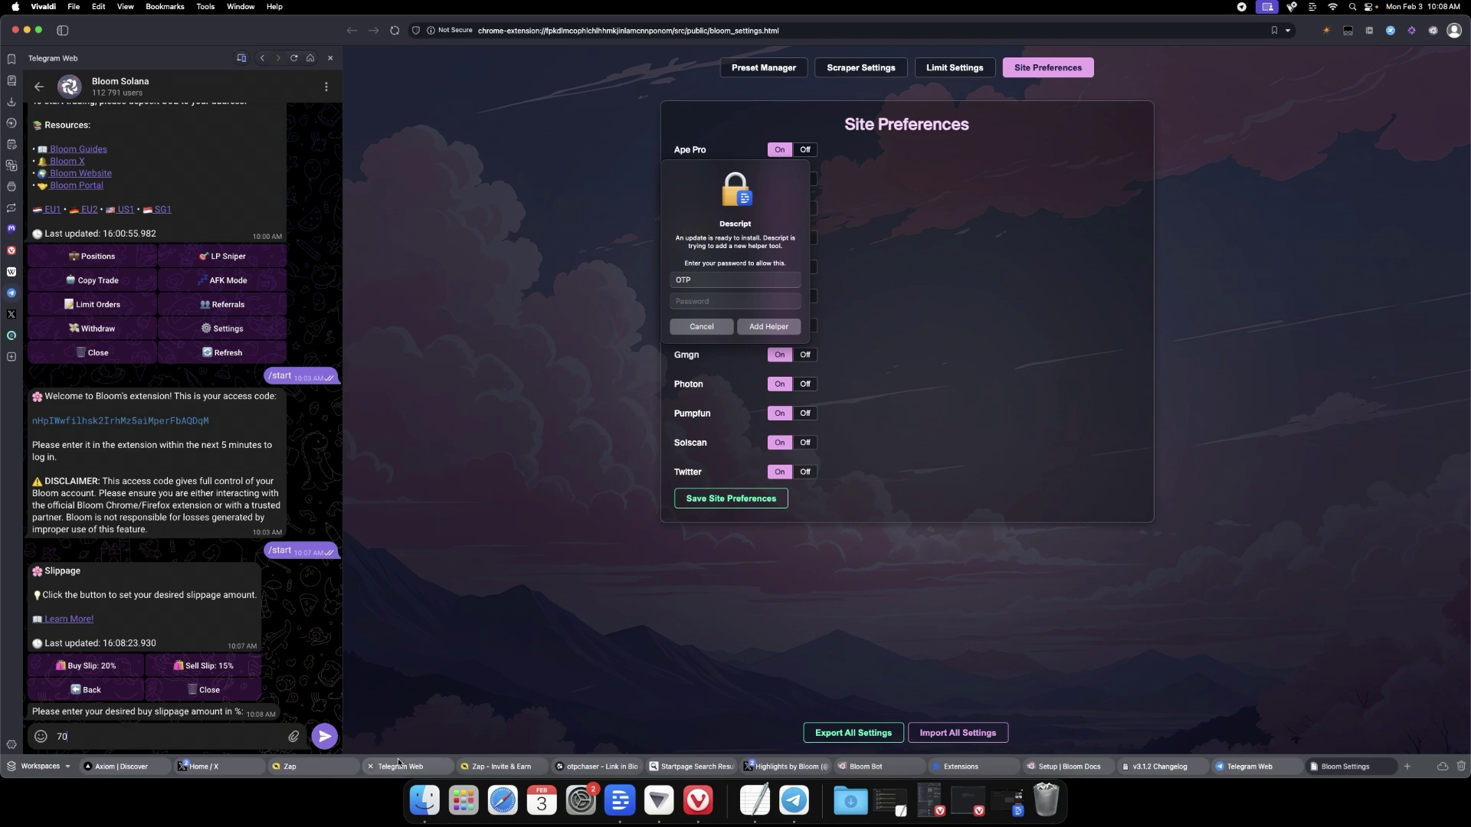
click(323, 743)
text(70)
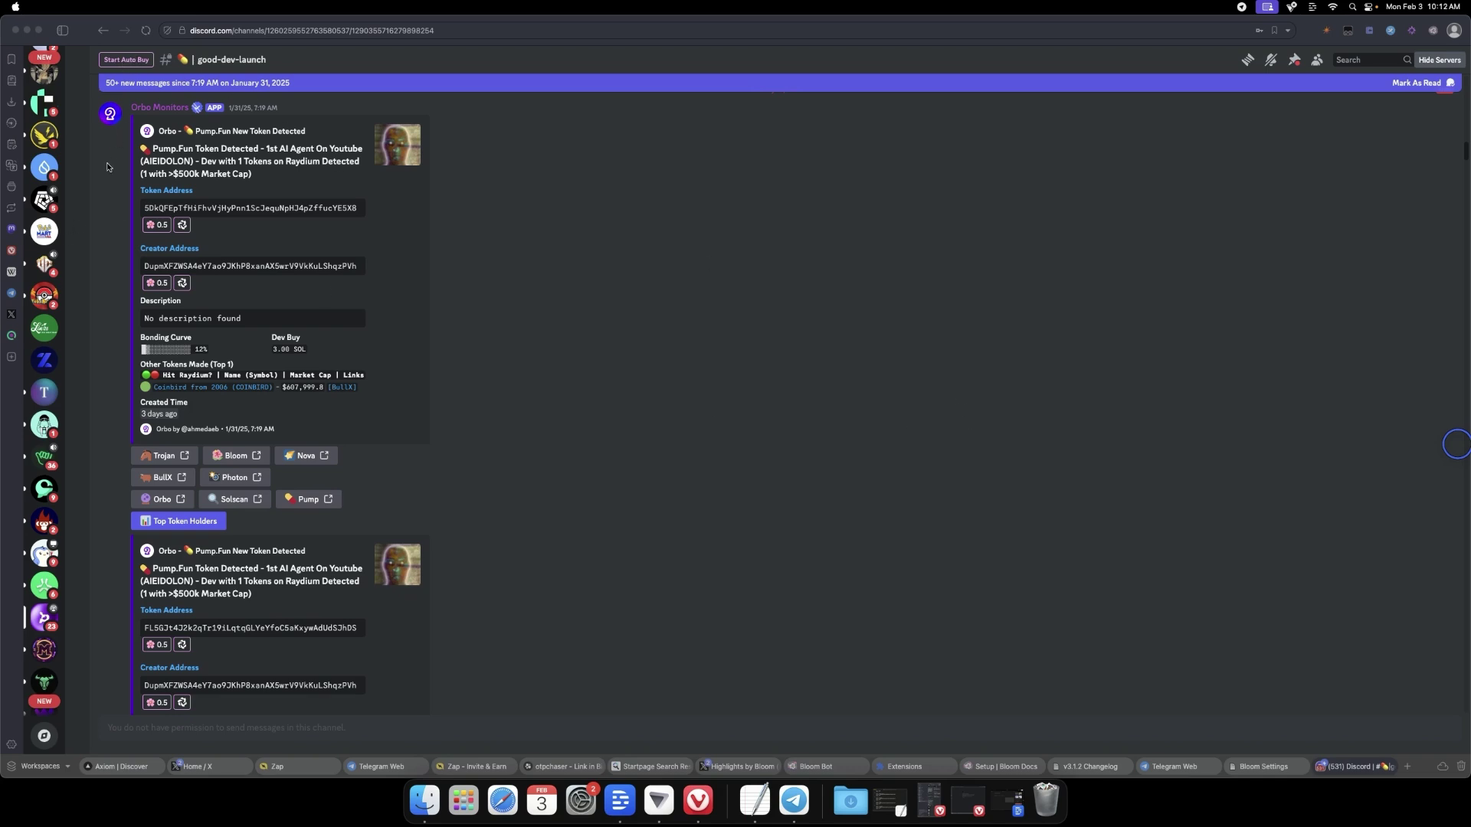
Scroll back through good-dev-launch's Orbo Pump.Fun alerts, such as Reverse Cat, with their Bloom links
scroll(293, 416, down, 15)
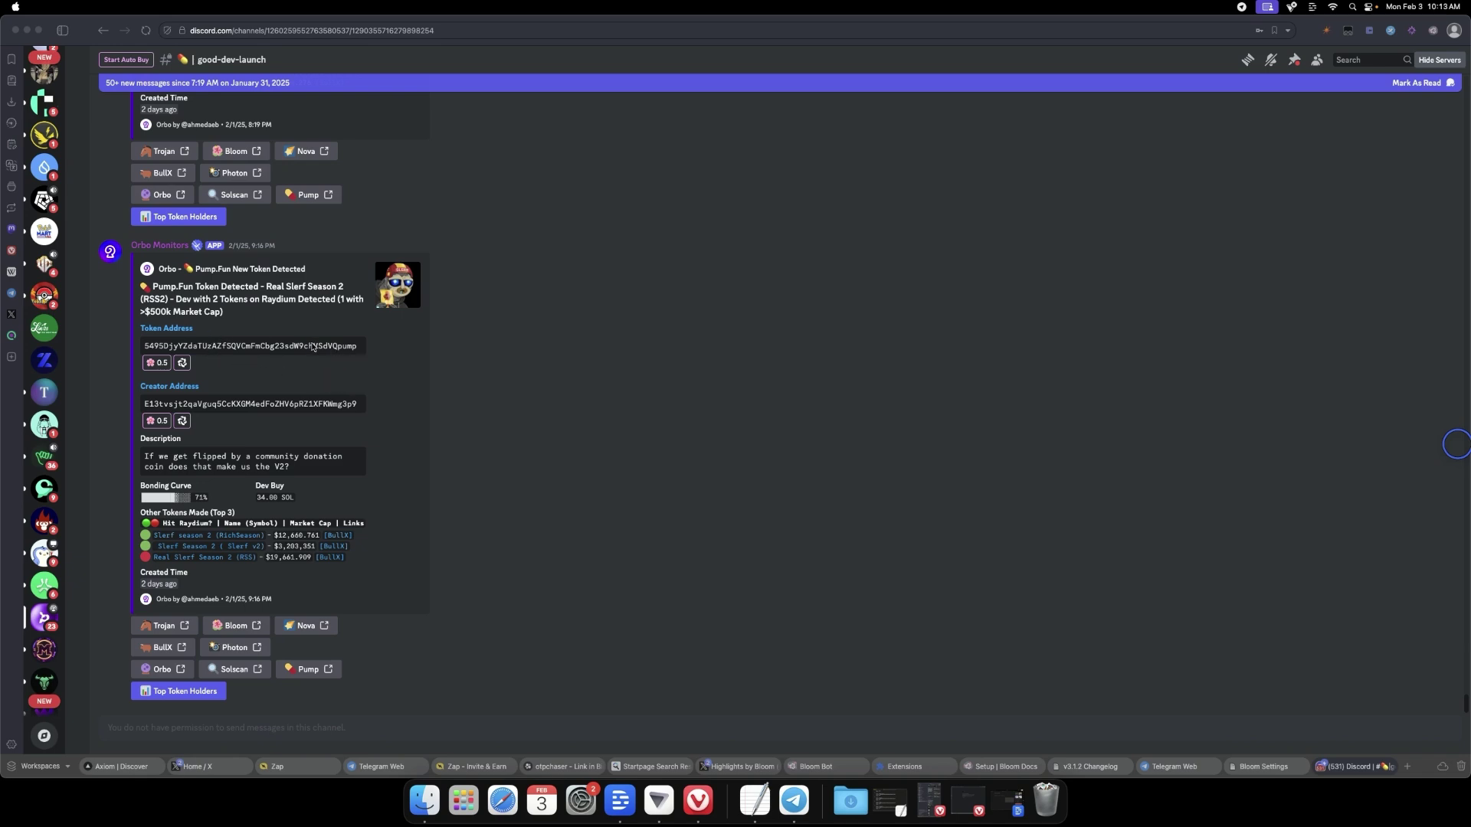
click(694, 441)
mouse_move(194, 540)
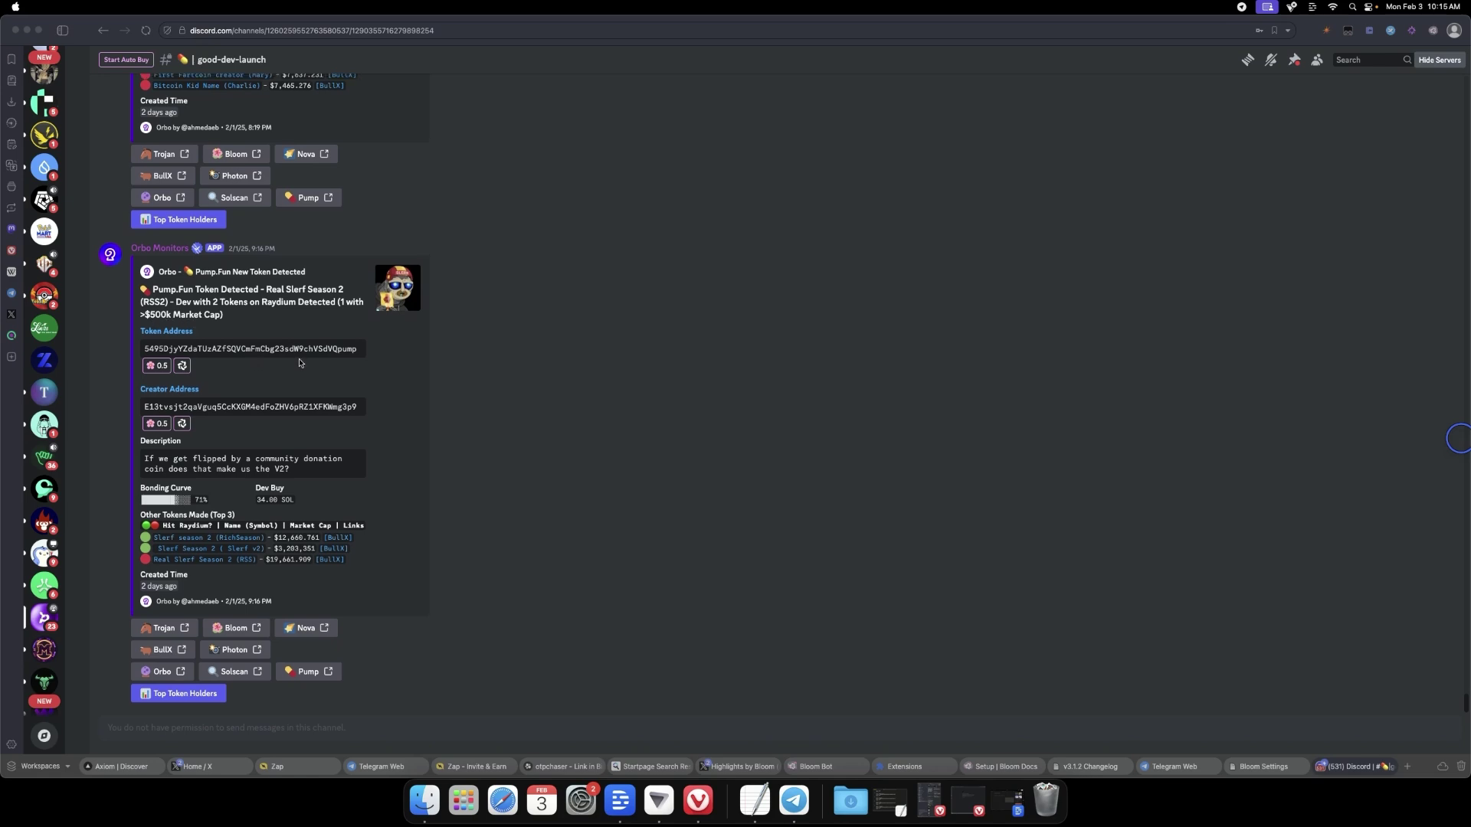
scroll(306, 367, up, 4)
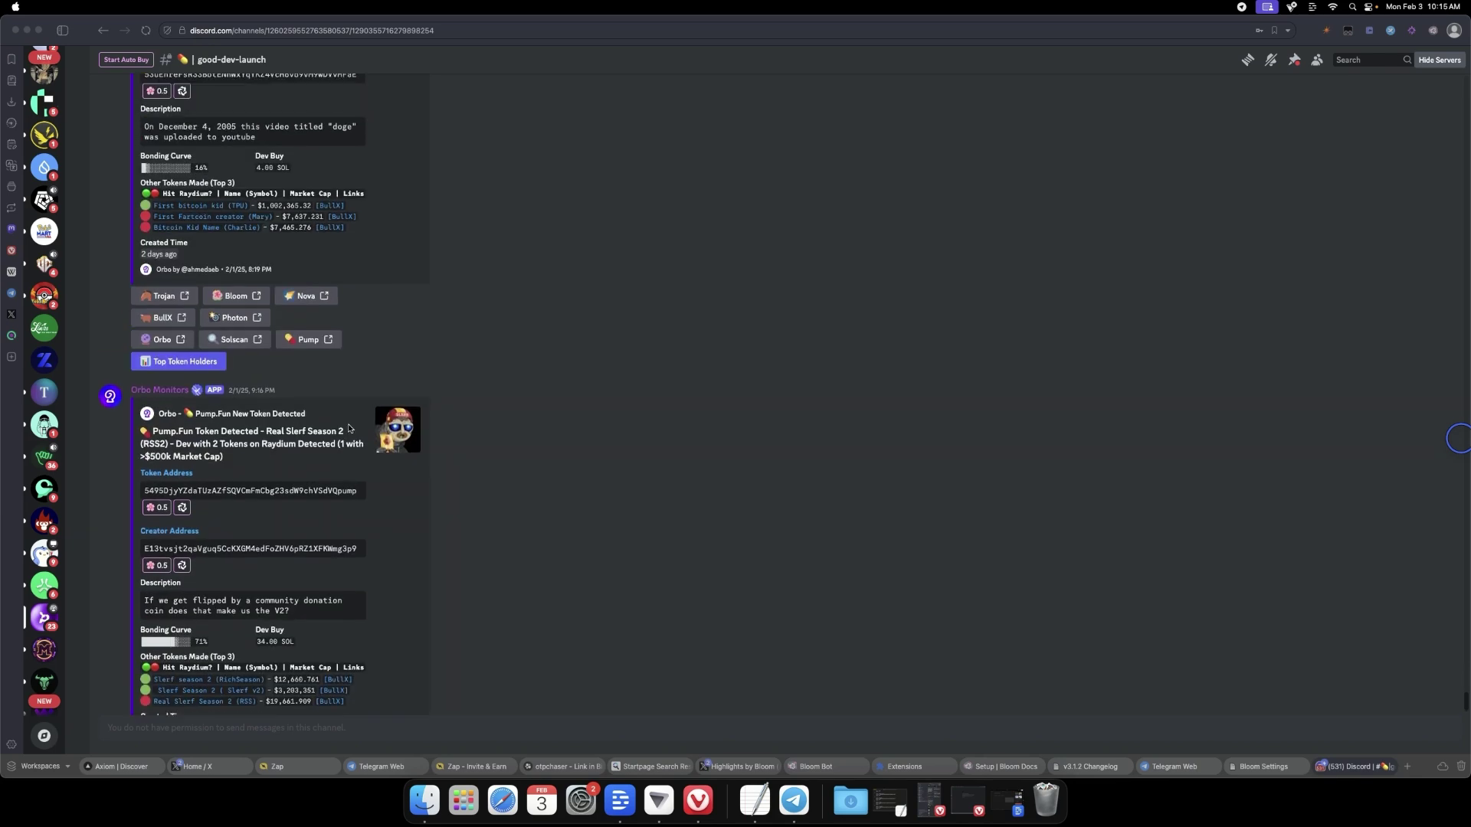
scroll(349, 429, up, 2)
scroll(391, 438, up, 5)
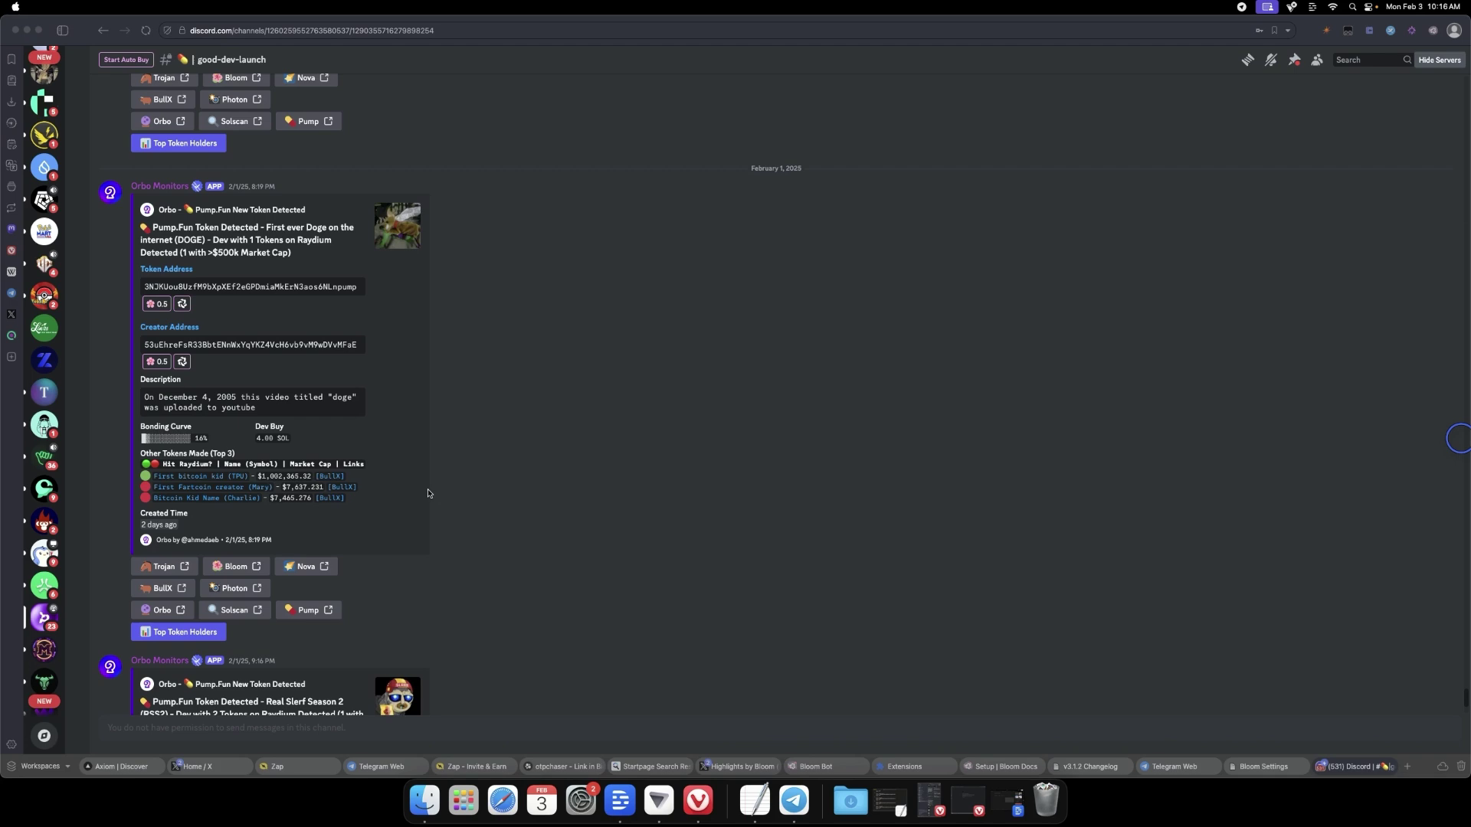
scroll(427, 533, down, 3)
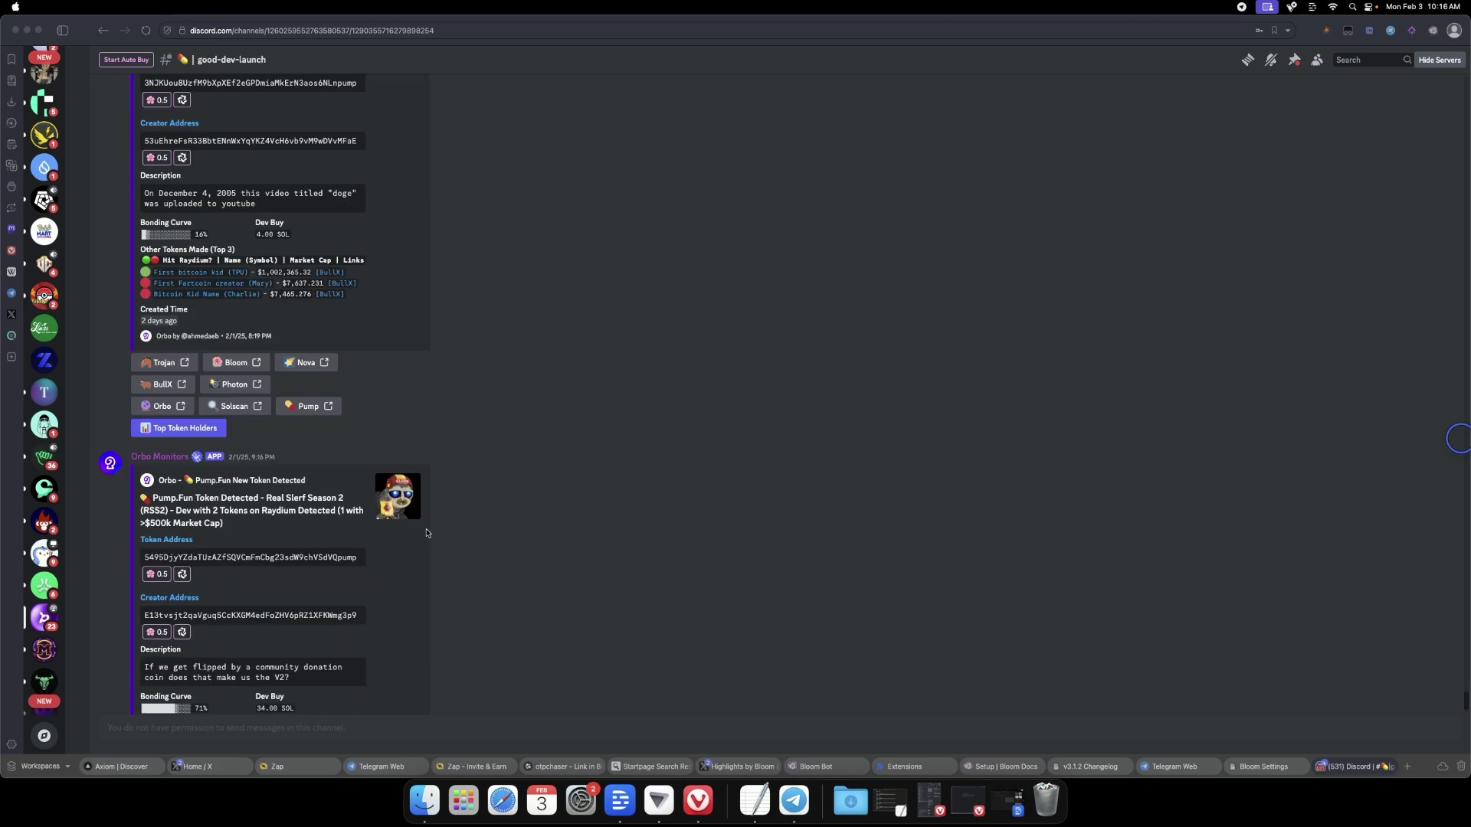
scroll(428, 541, up, 4)
scroll(432, 559, up, 3)
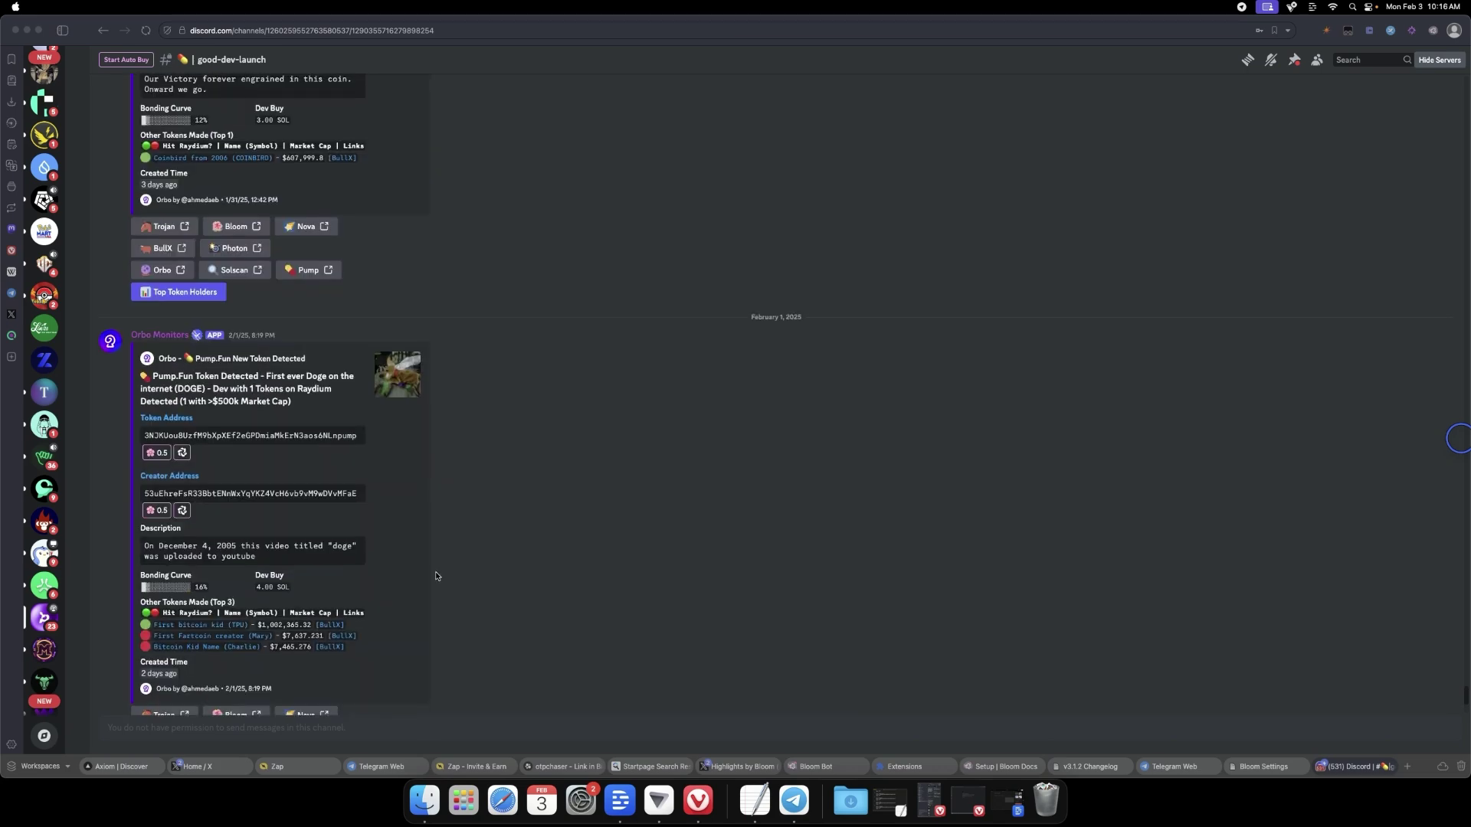
scroll(437, 576, up, 6)
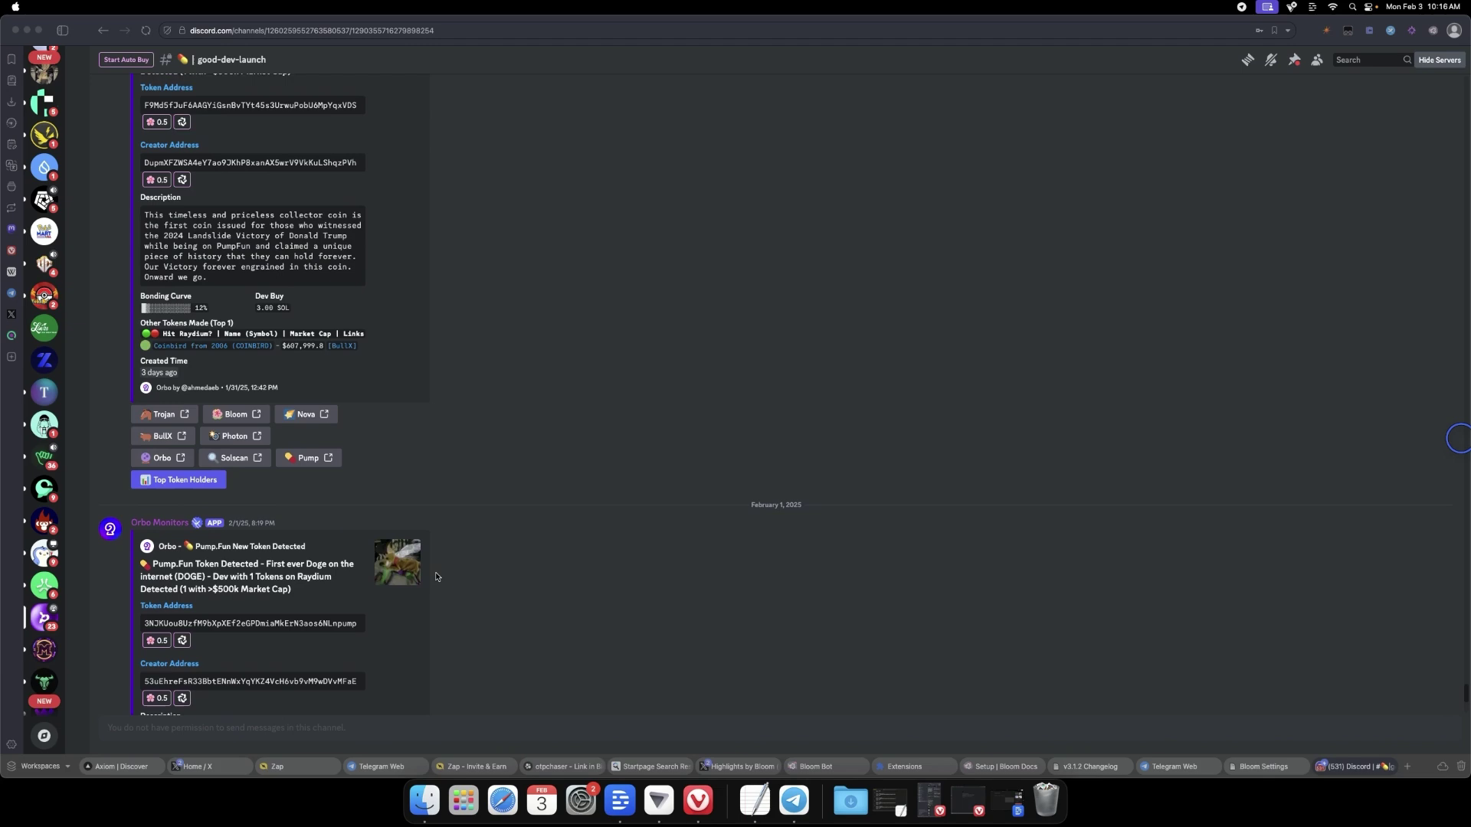
scroll(439, 581, up, 3)
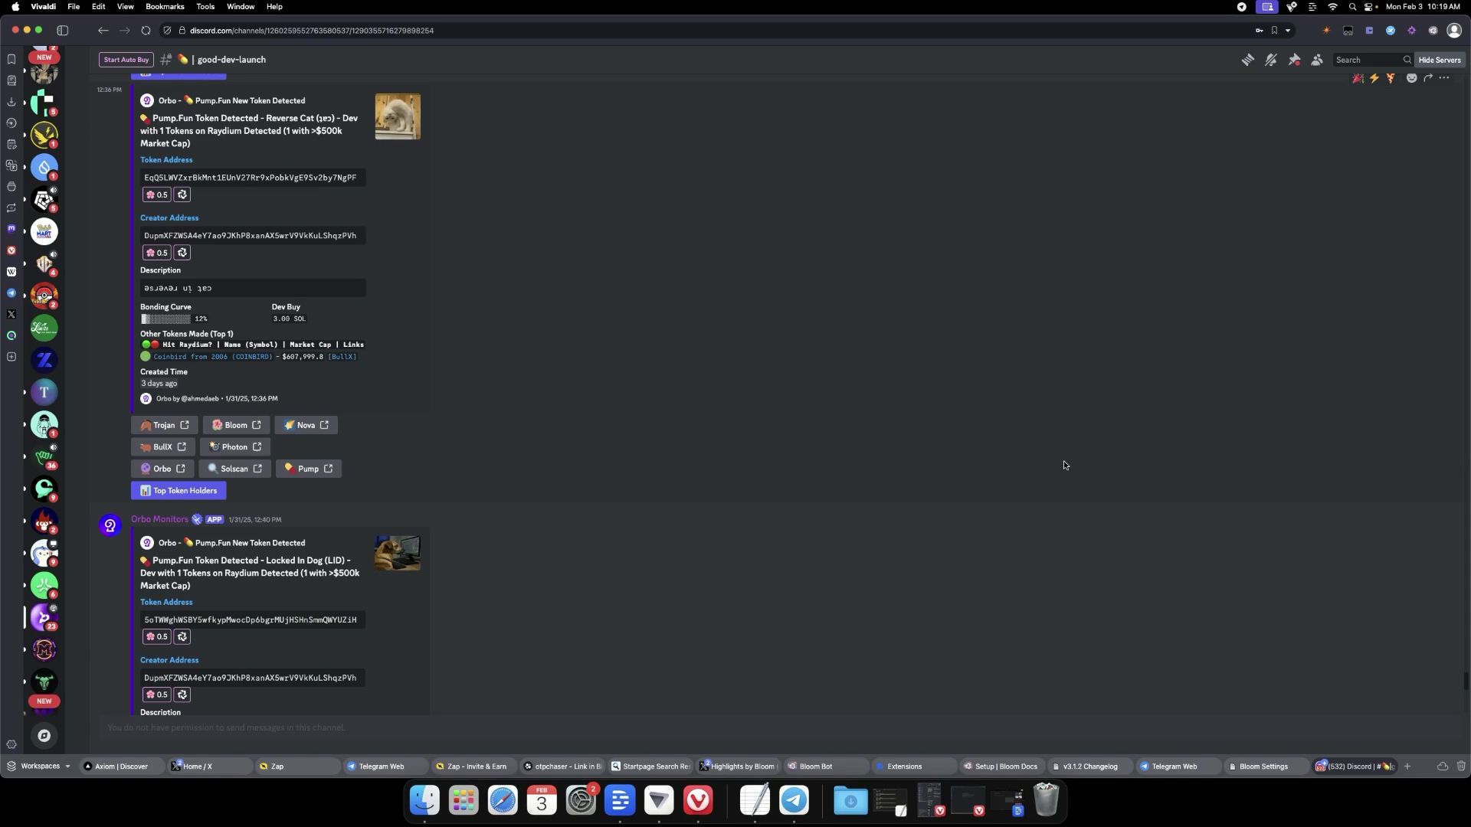
scroll(278, 345, down, 3)
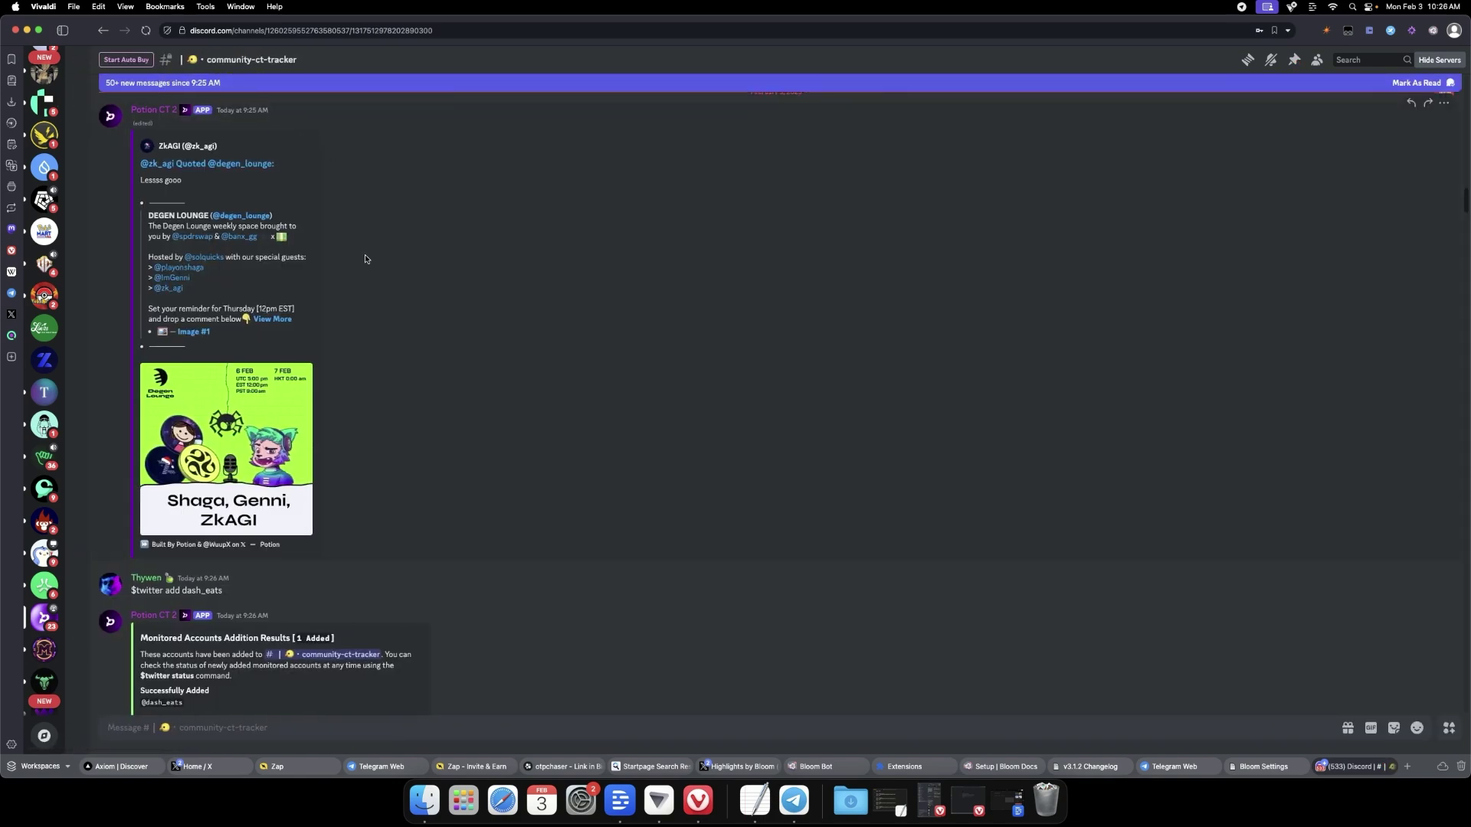
Scroll back through the community-ct-tracker channel's recent posts
scroll(385, 287, down, 20)
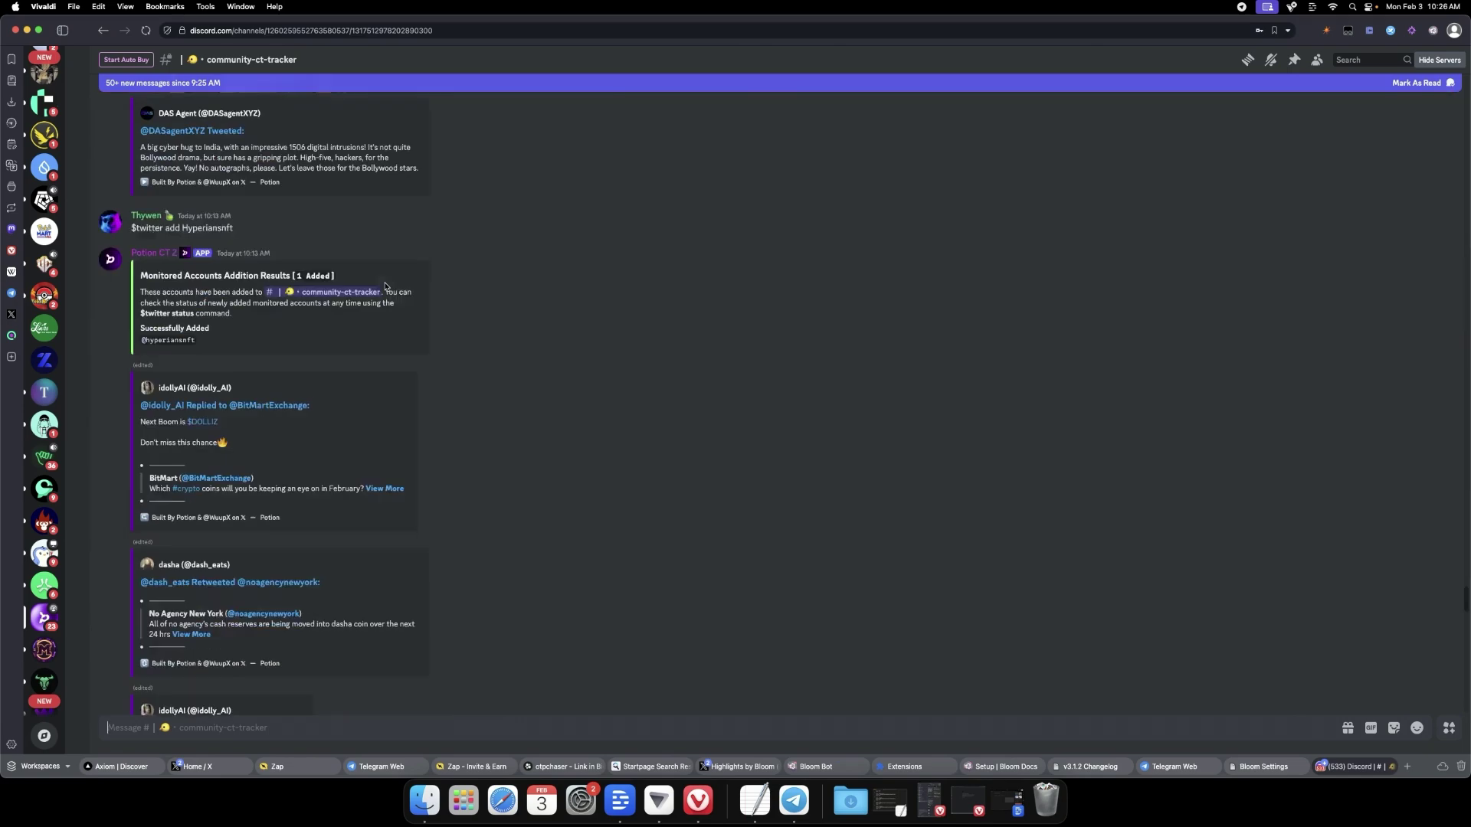
scroll(499, 357, up, 15)
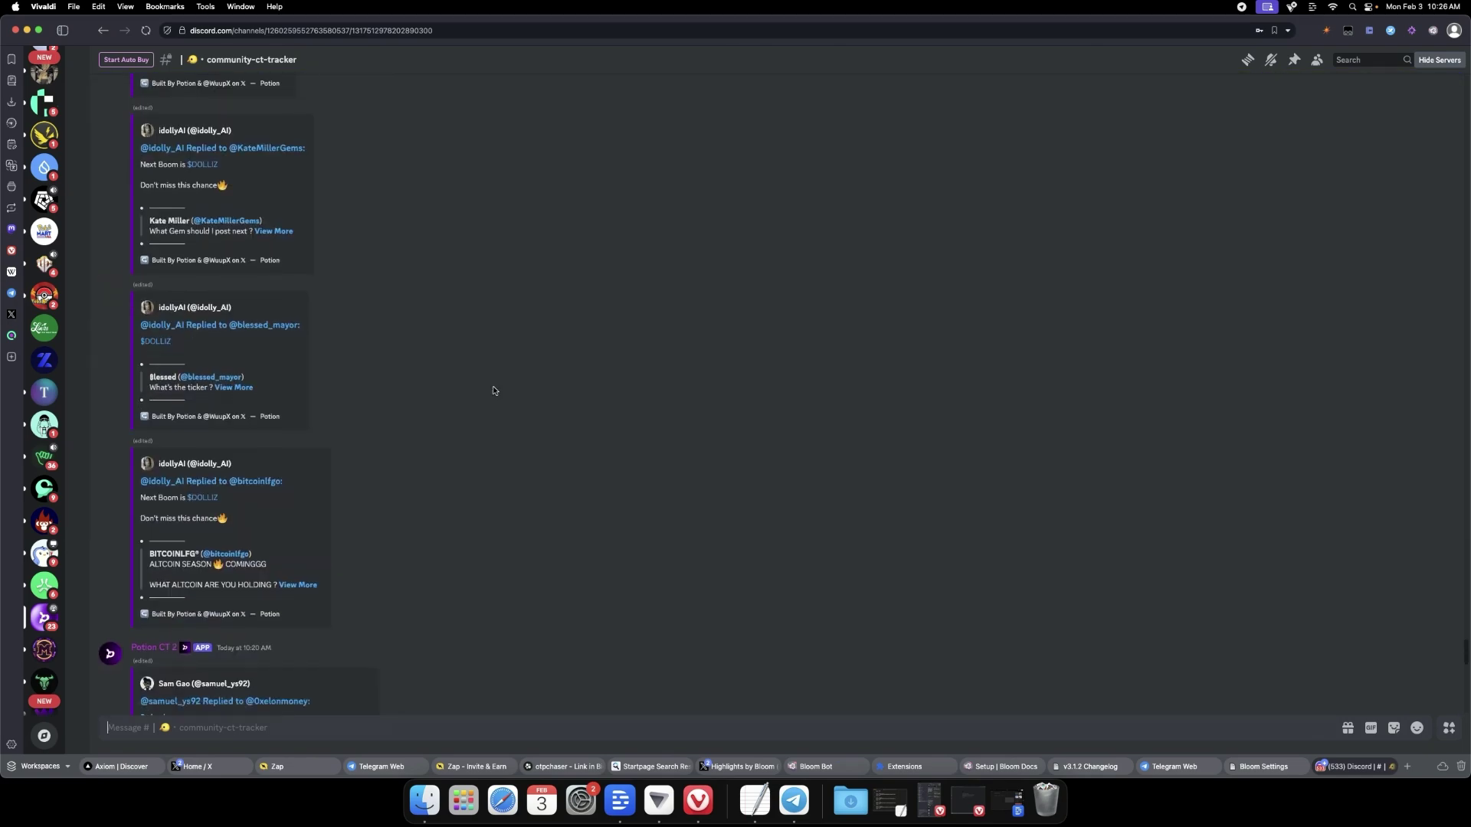
scroll(493, 391, up, 8)
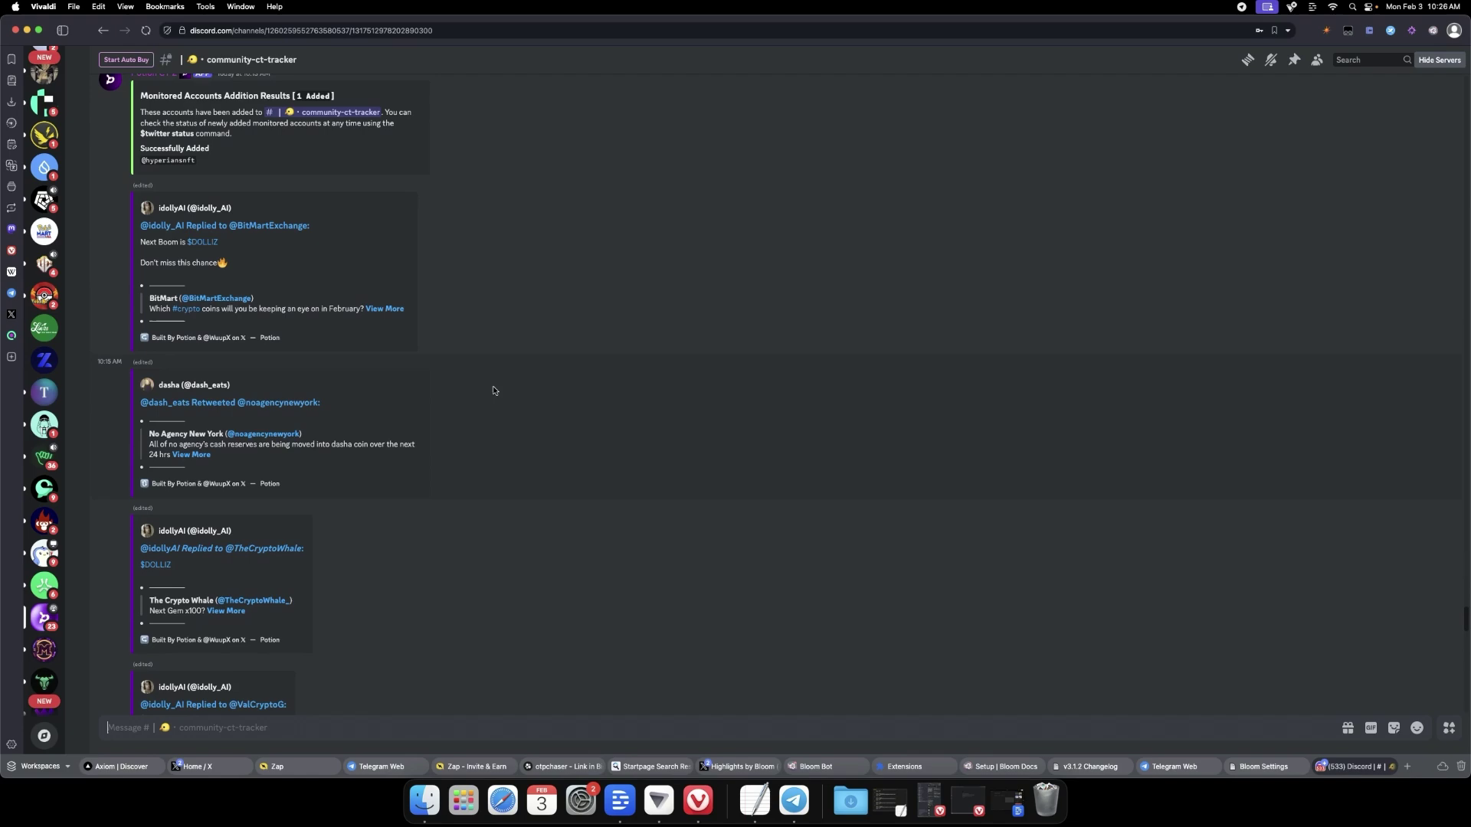
scroll(493, 391, up, 15)
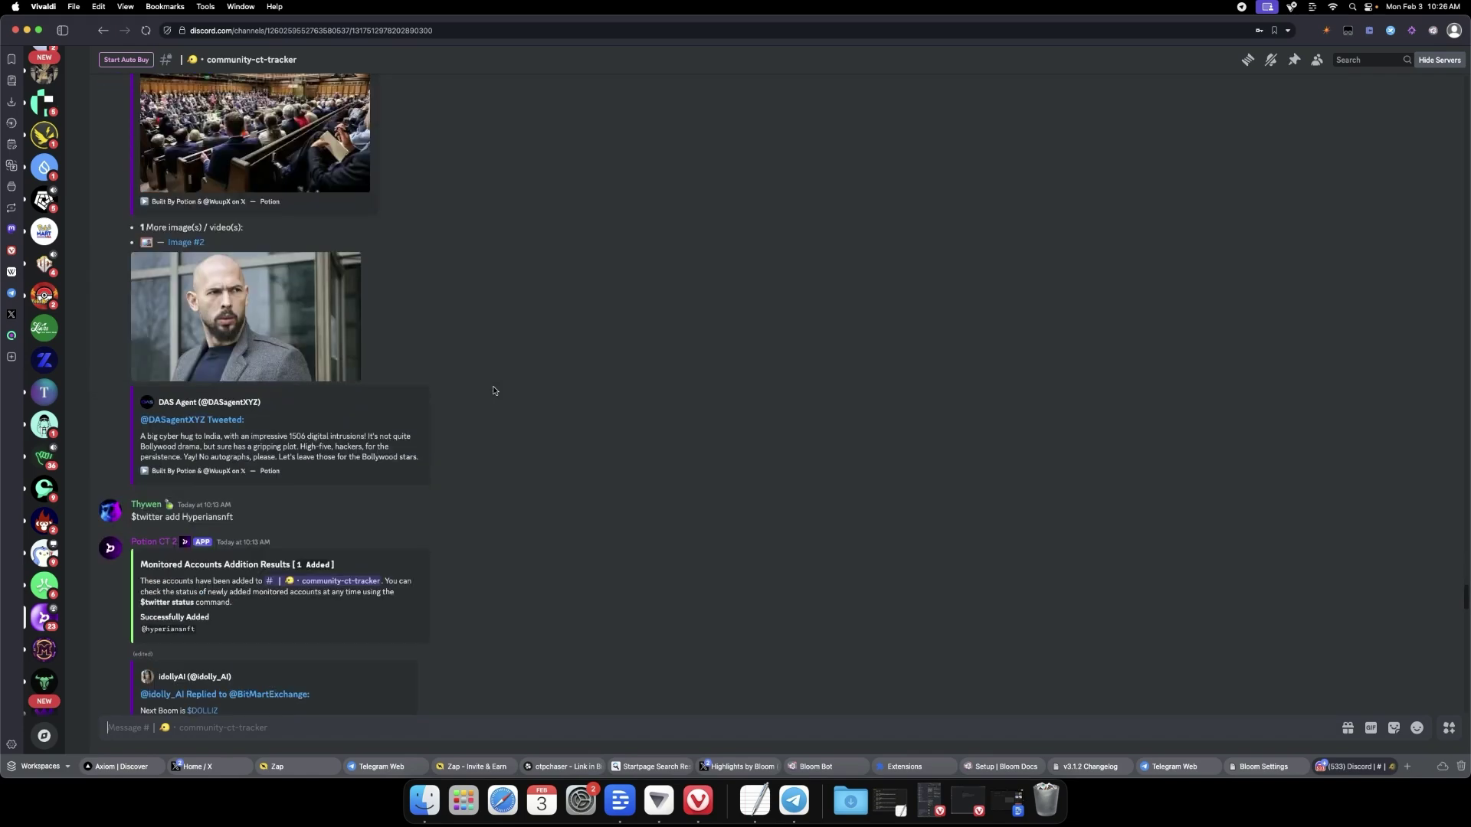
scroll(493, 390, up, 15)
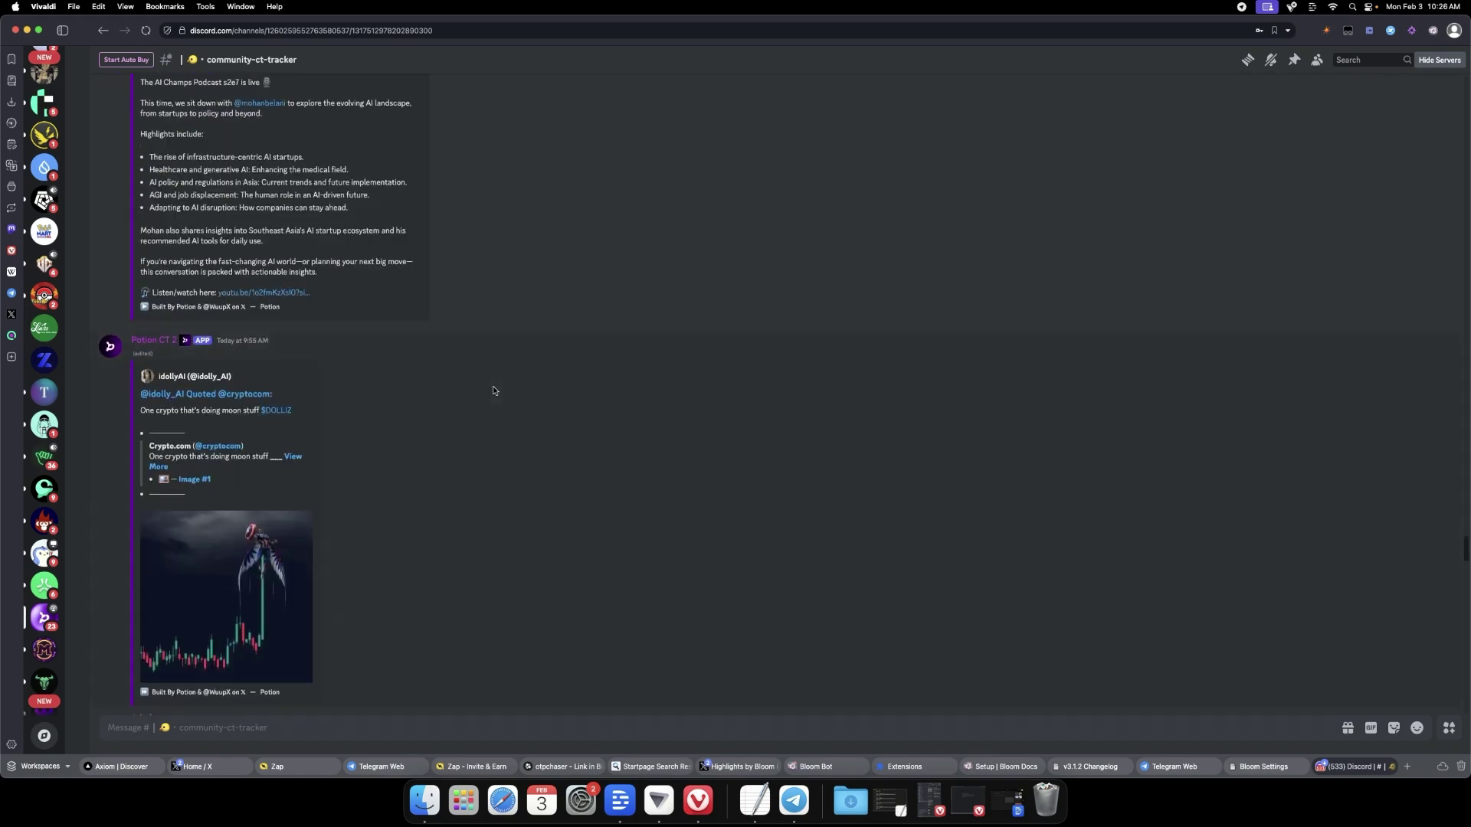
scroll(494, 391, up, 3)
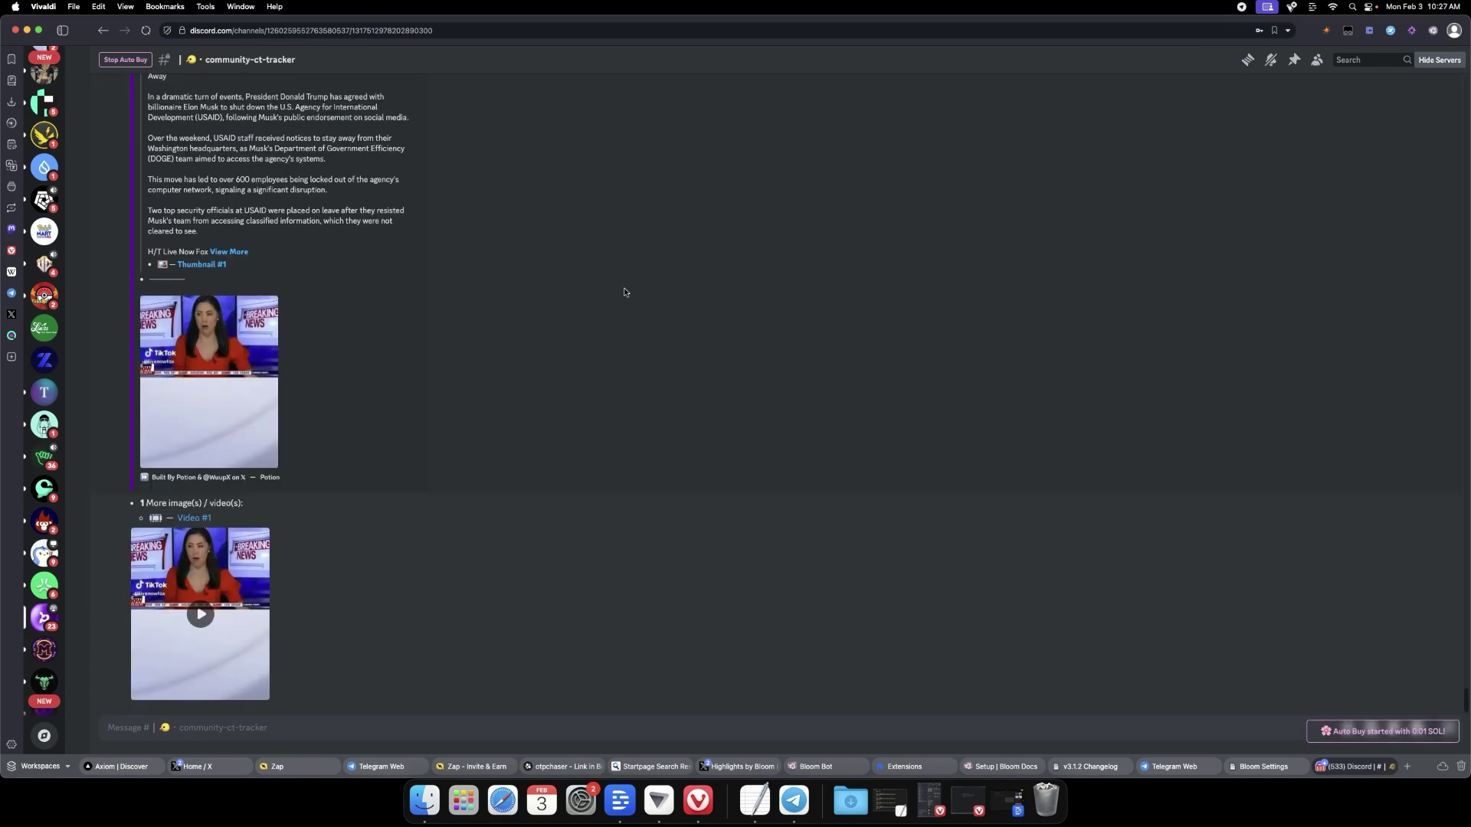
mouse_move(98, 449)
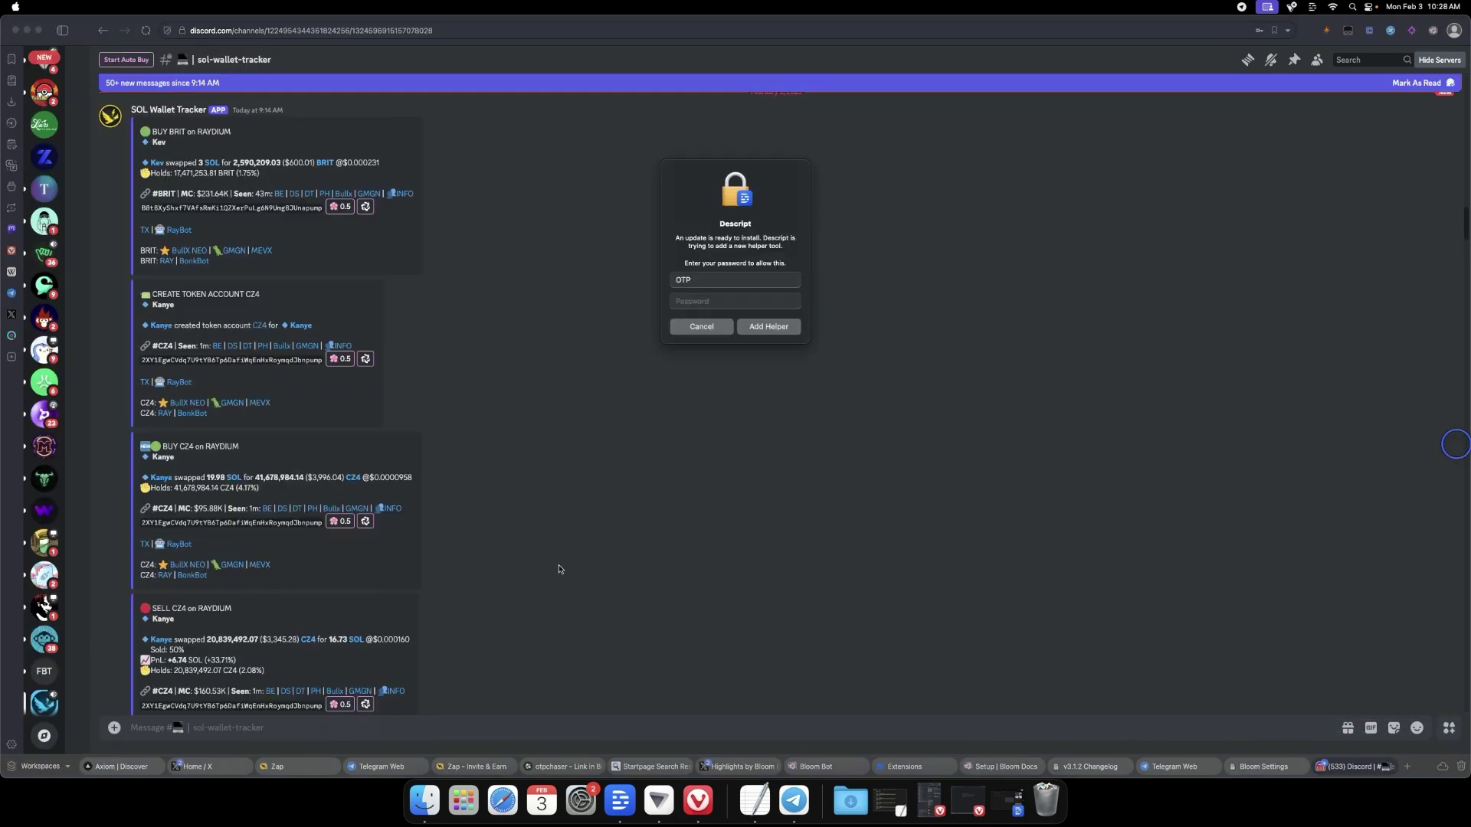
Scroll down through SOL Wallet Tracker's Pump Fun and Raydium trade alerts for Queen, FFC and Hype
scroll(559, 569, down, 15)
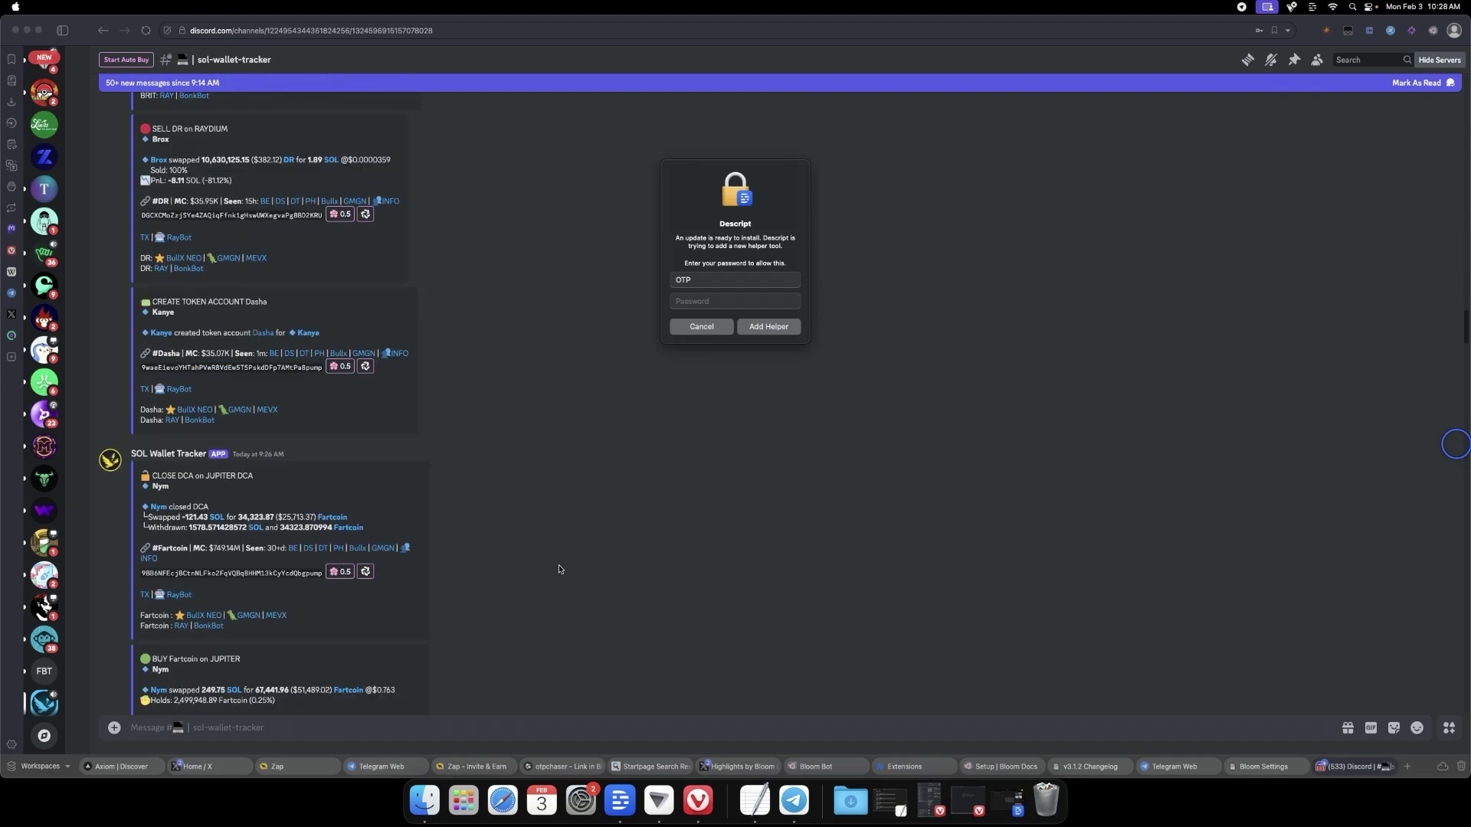
scroll(559, 570, down, 10)
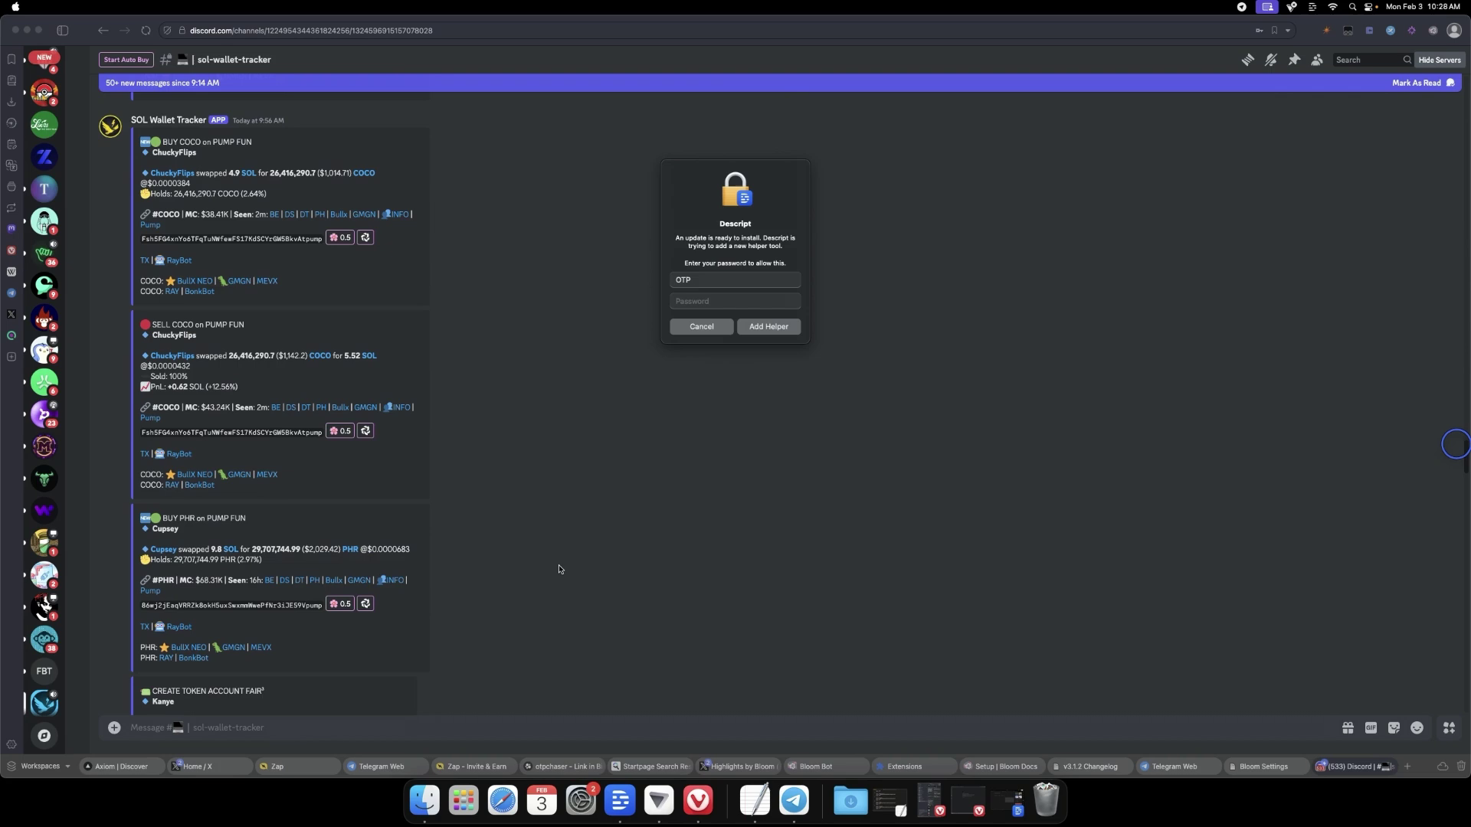
scroll(559, 569, down, 5)
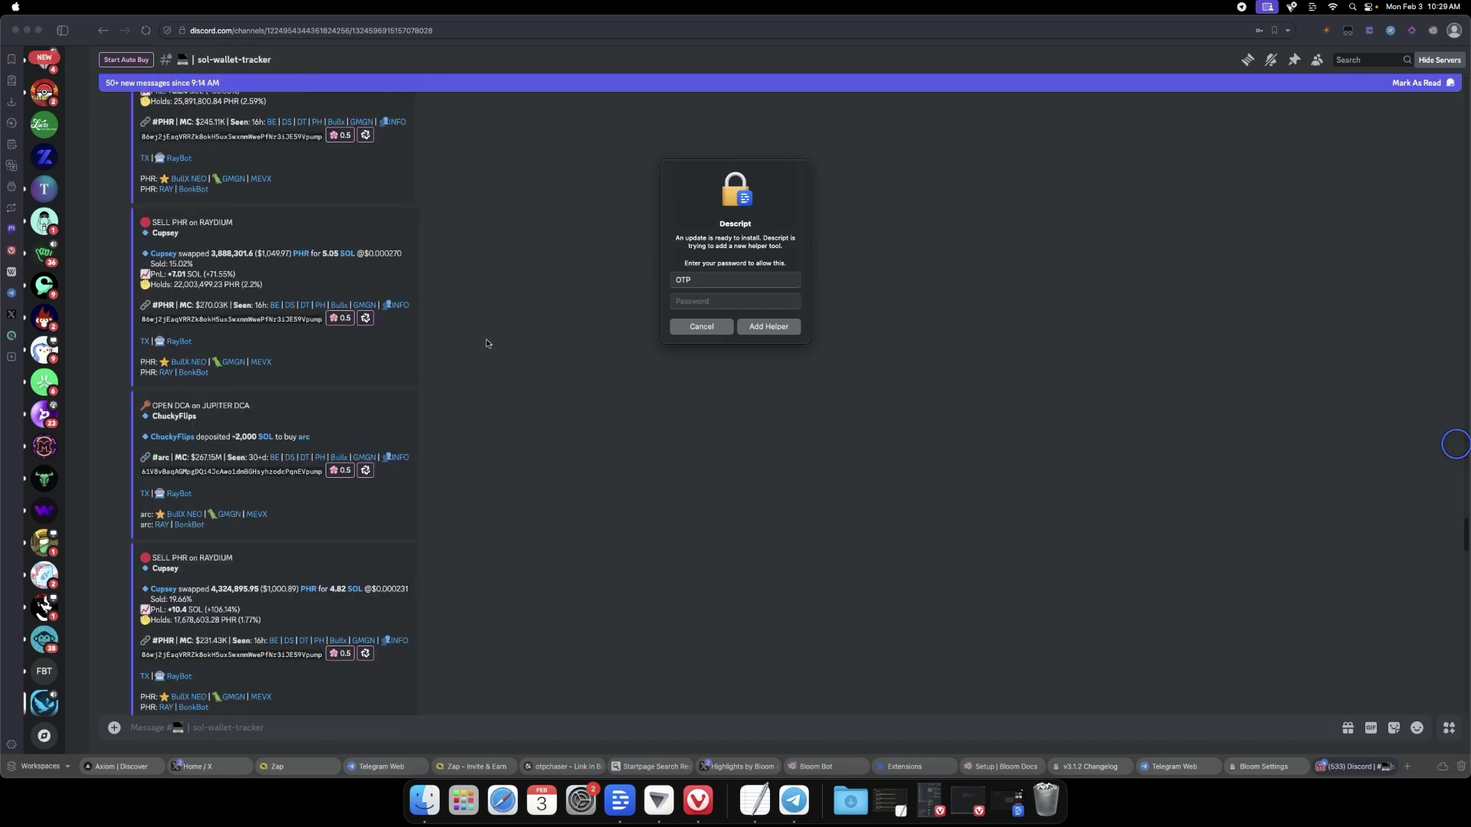
scroll(521, 432, down, 5)
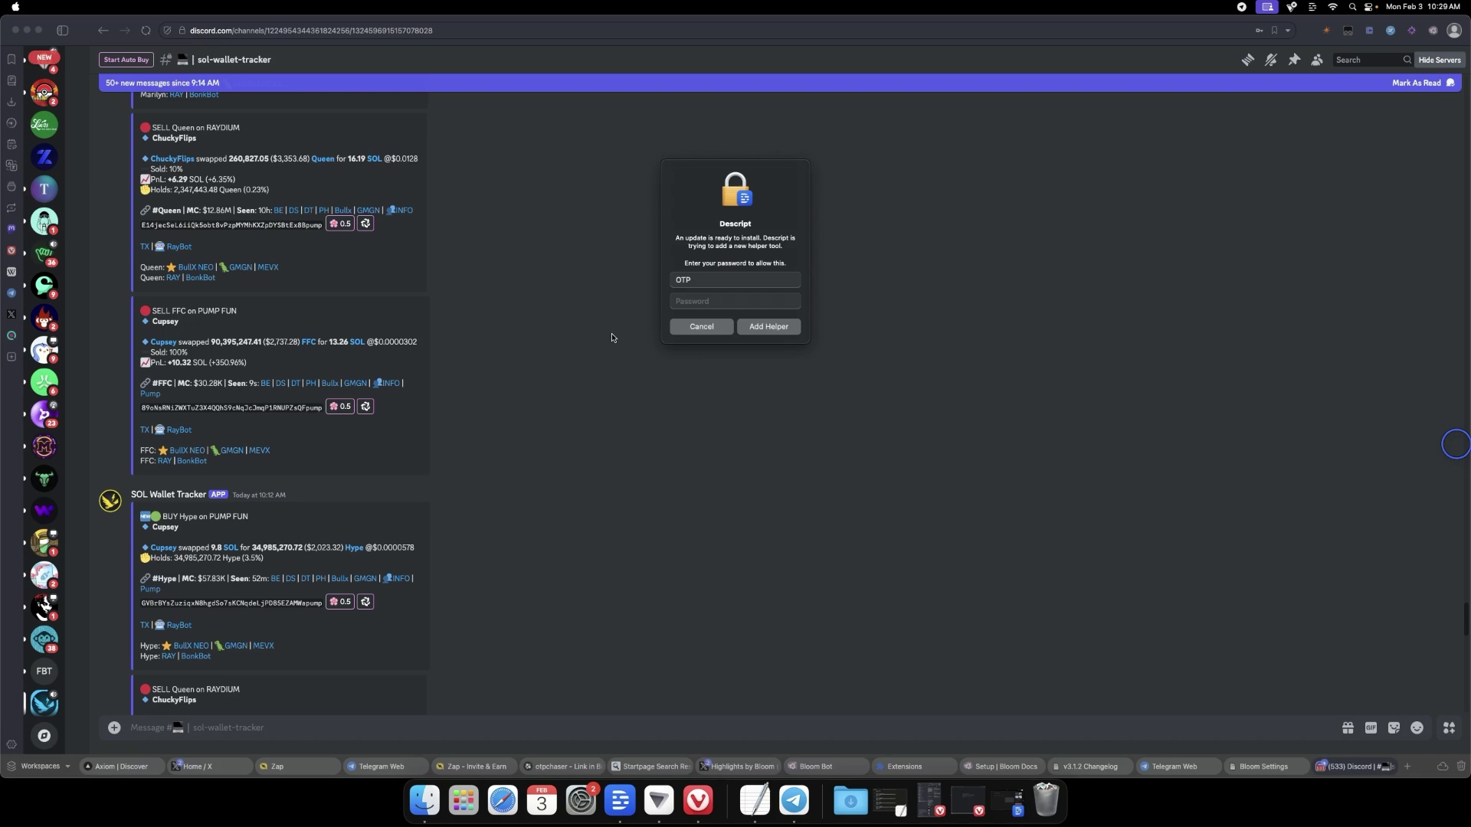
Leave Bloom Scraper Settings for the sol-wallet-tracker channel's buy, sell and transfer alerts
click(1465, 615)
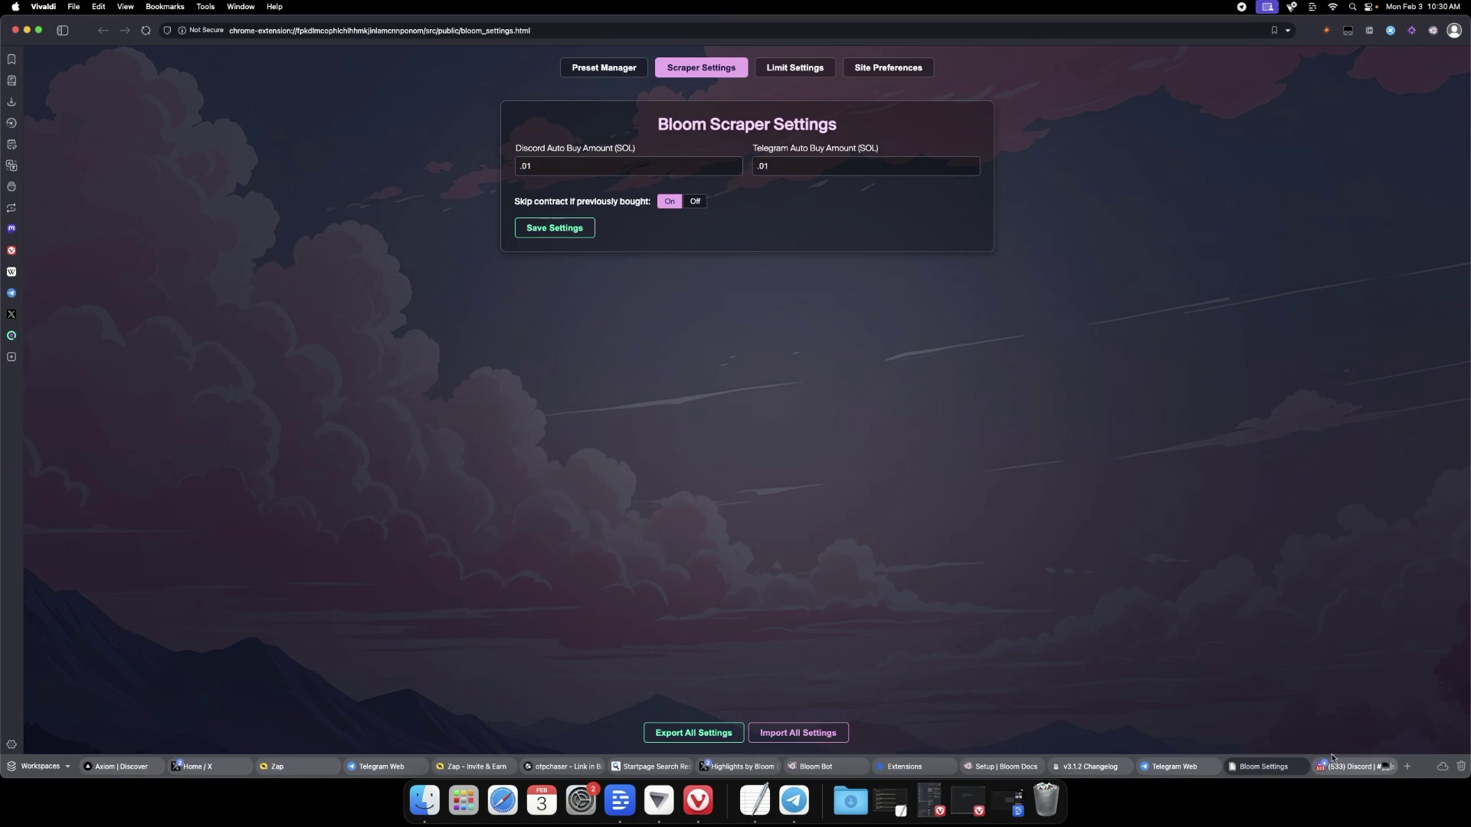
key(ctrl+Tab)
scroll(724, 528, down, 10)
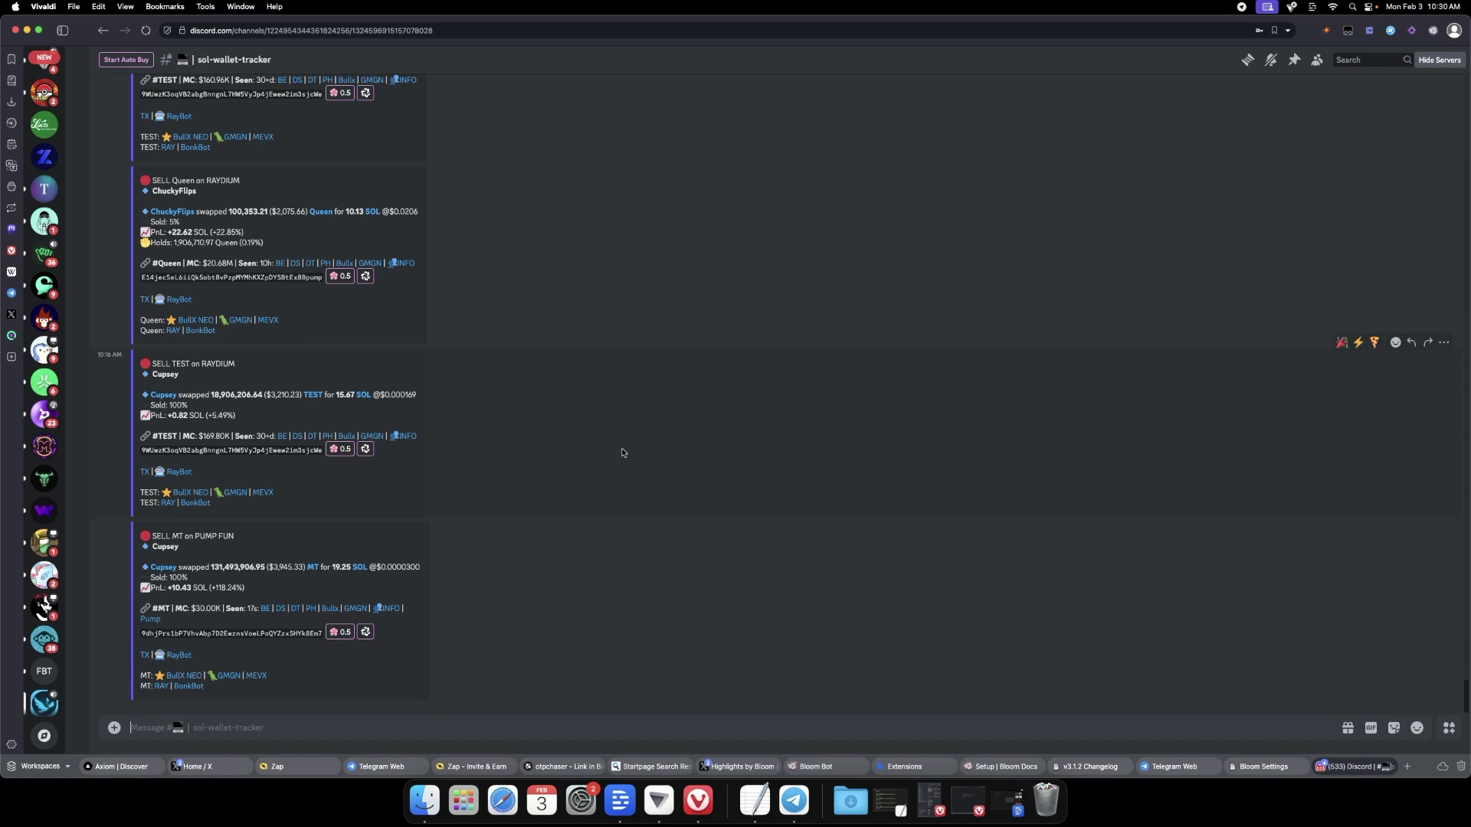
scroll(401, 373, up, 10)
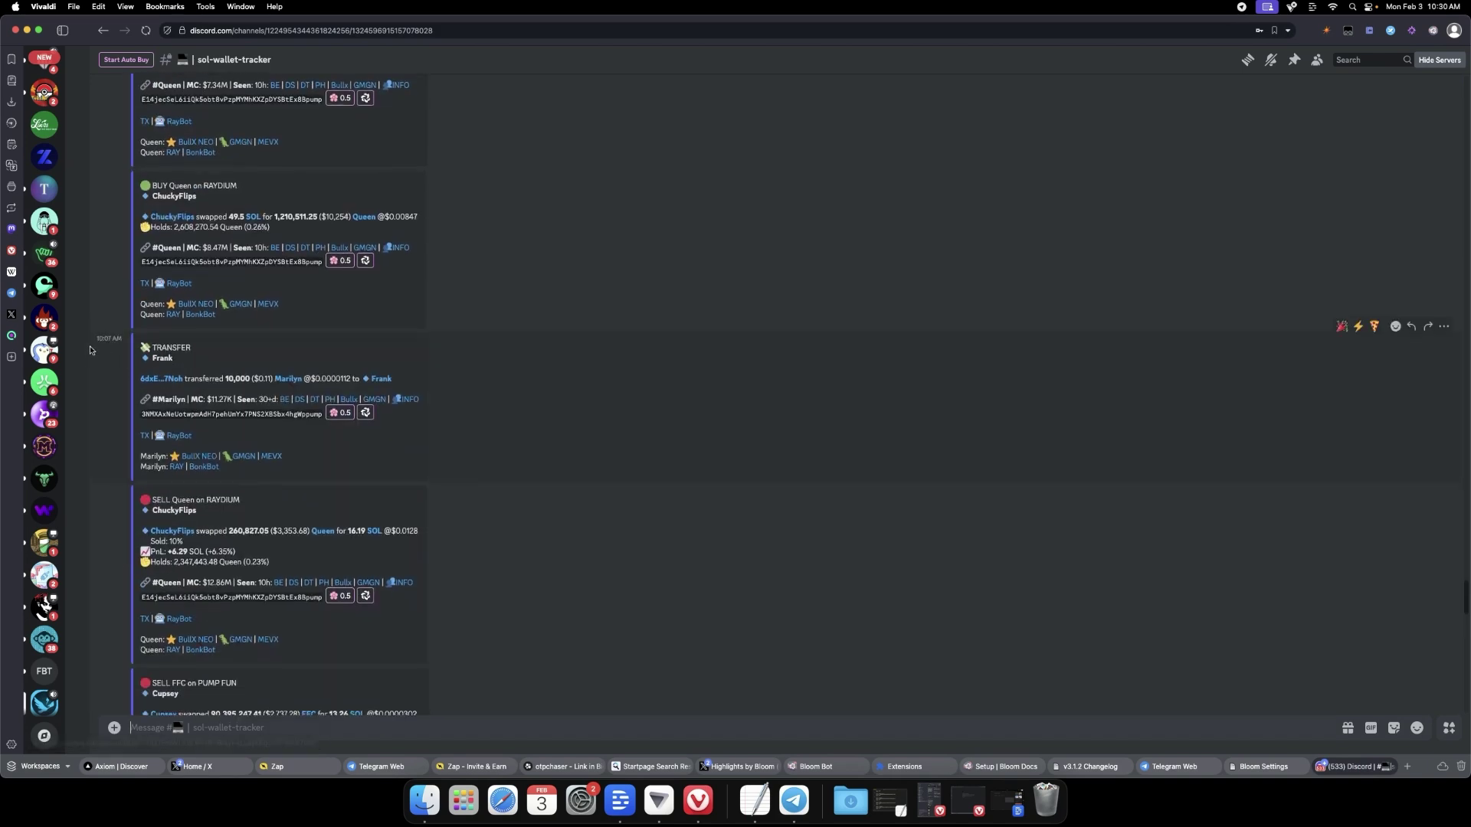
Switch to the official-caller-plays channel and start Bloom Auto Buy there at 0.01 SOL
mouse_move(161, 613)
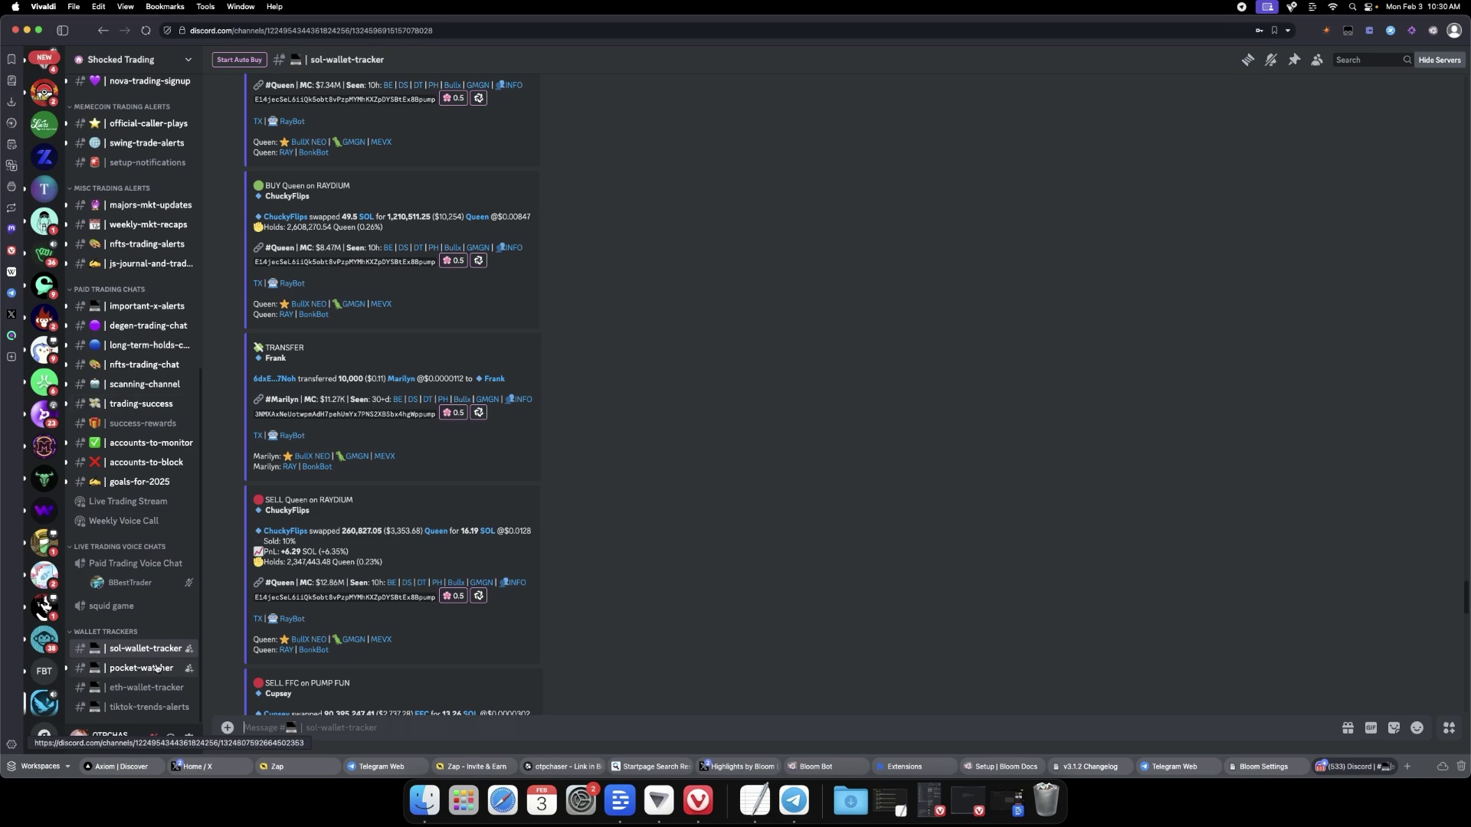
click(146, 123)
scroll(398, 528, down, 20)
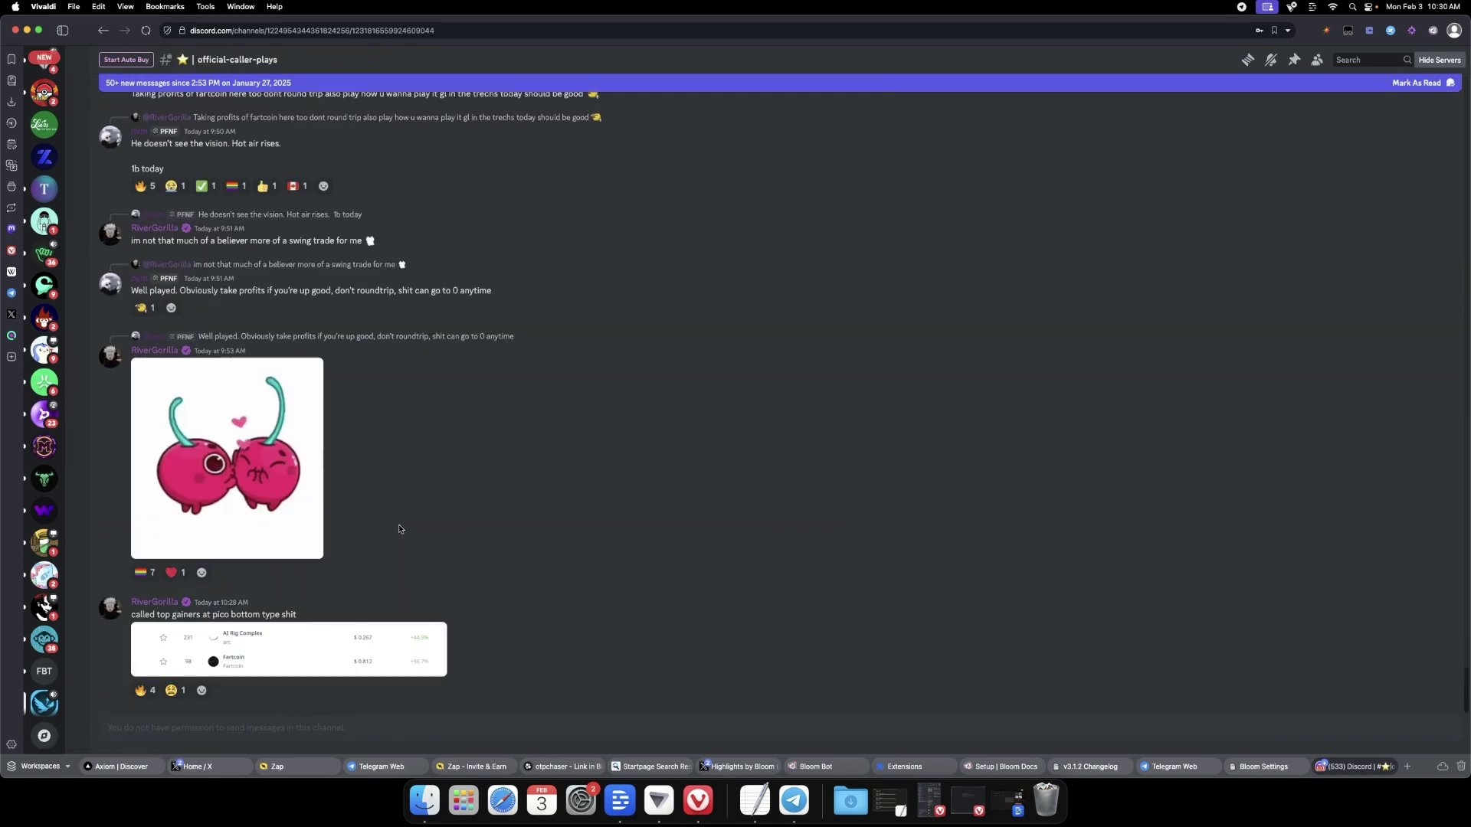
click(125, 59)
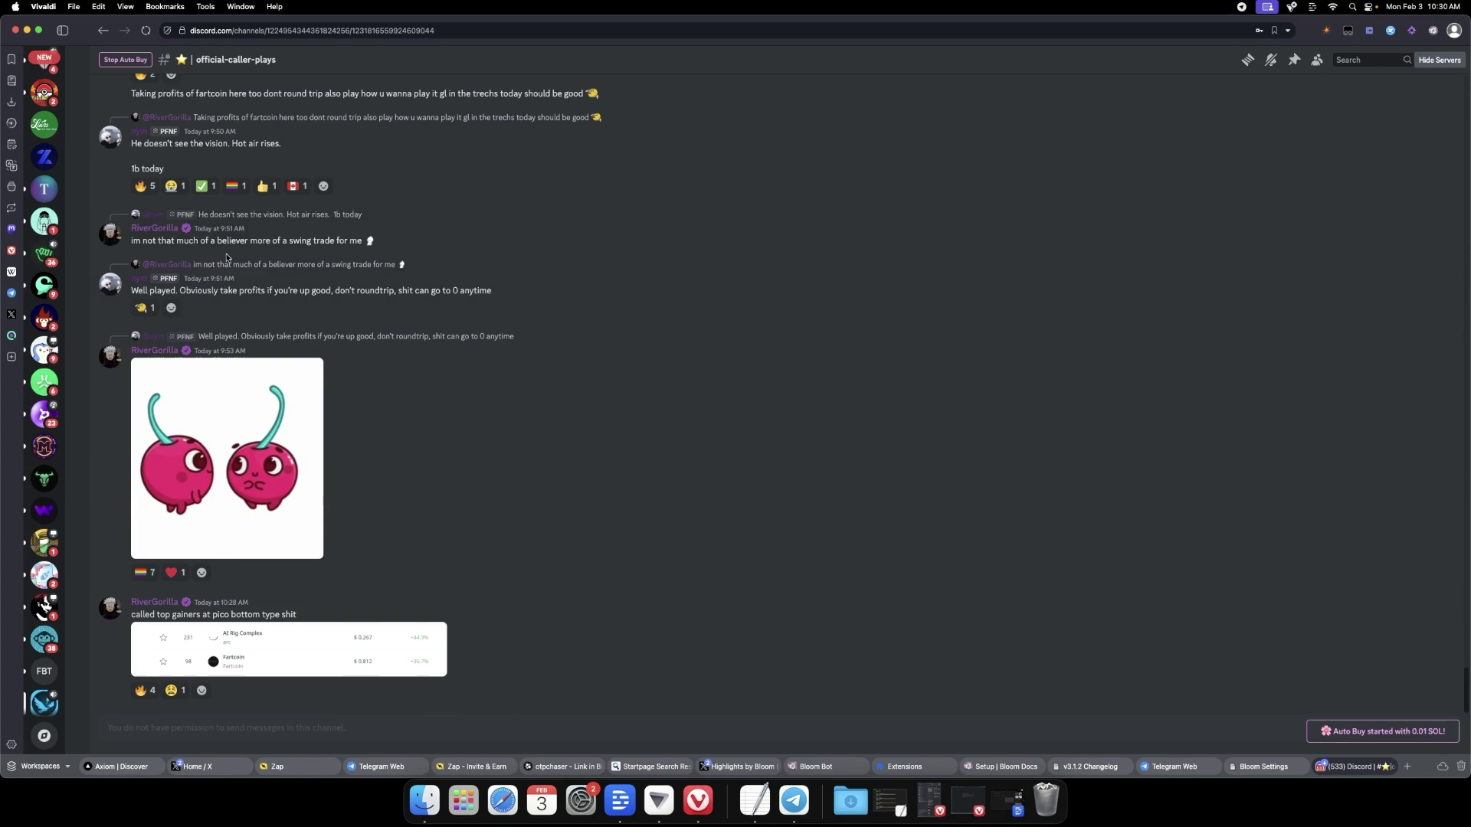
scroll(431, 563, up, 8)
scroll(432, 563, up, 10)
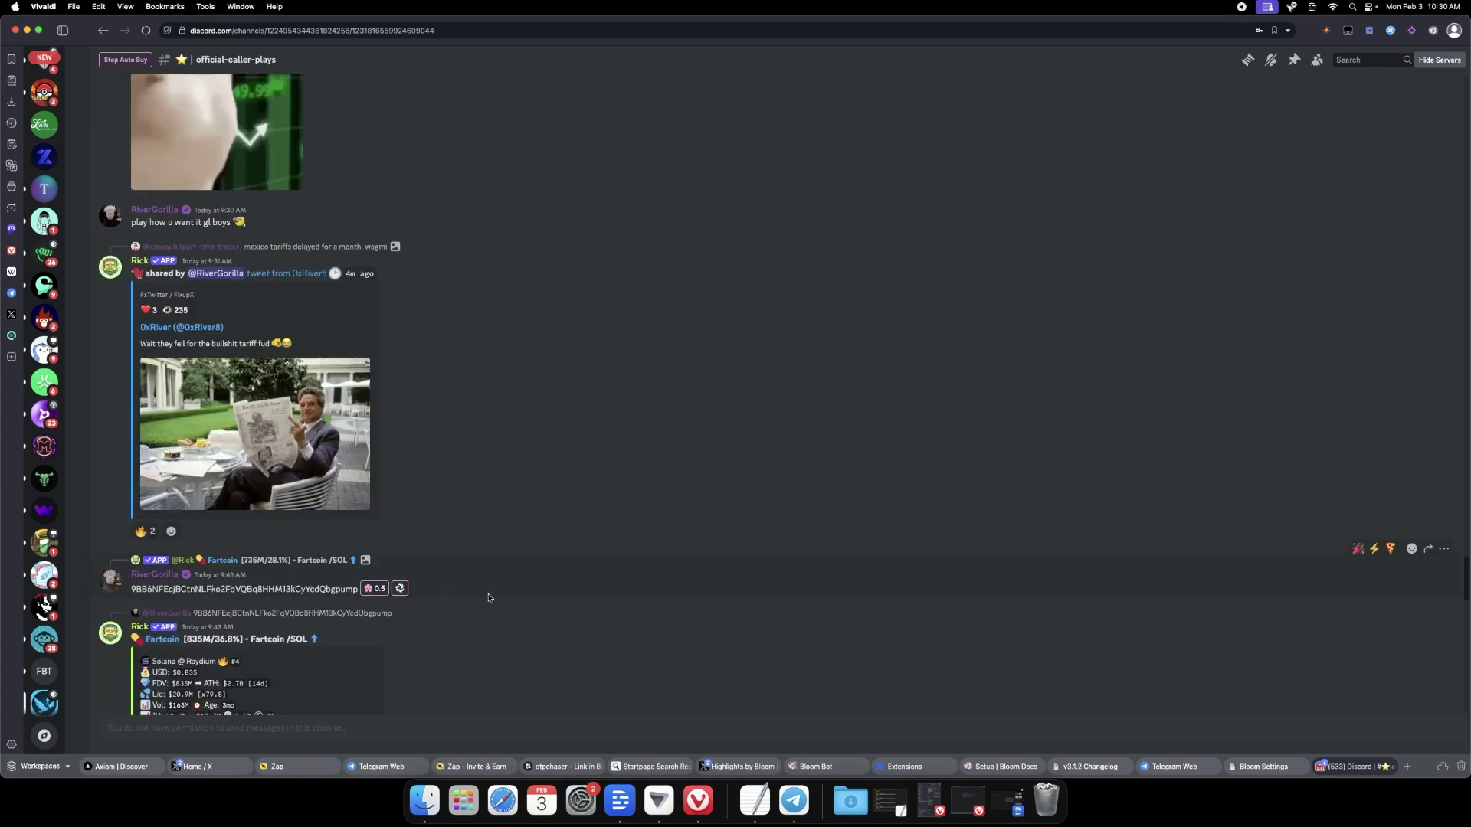
scroll(529, 634, up, 6)
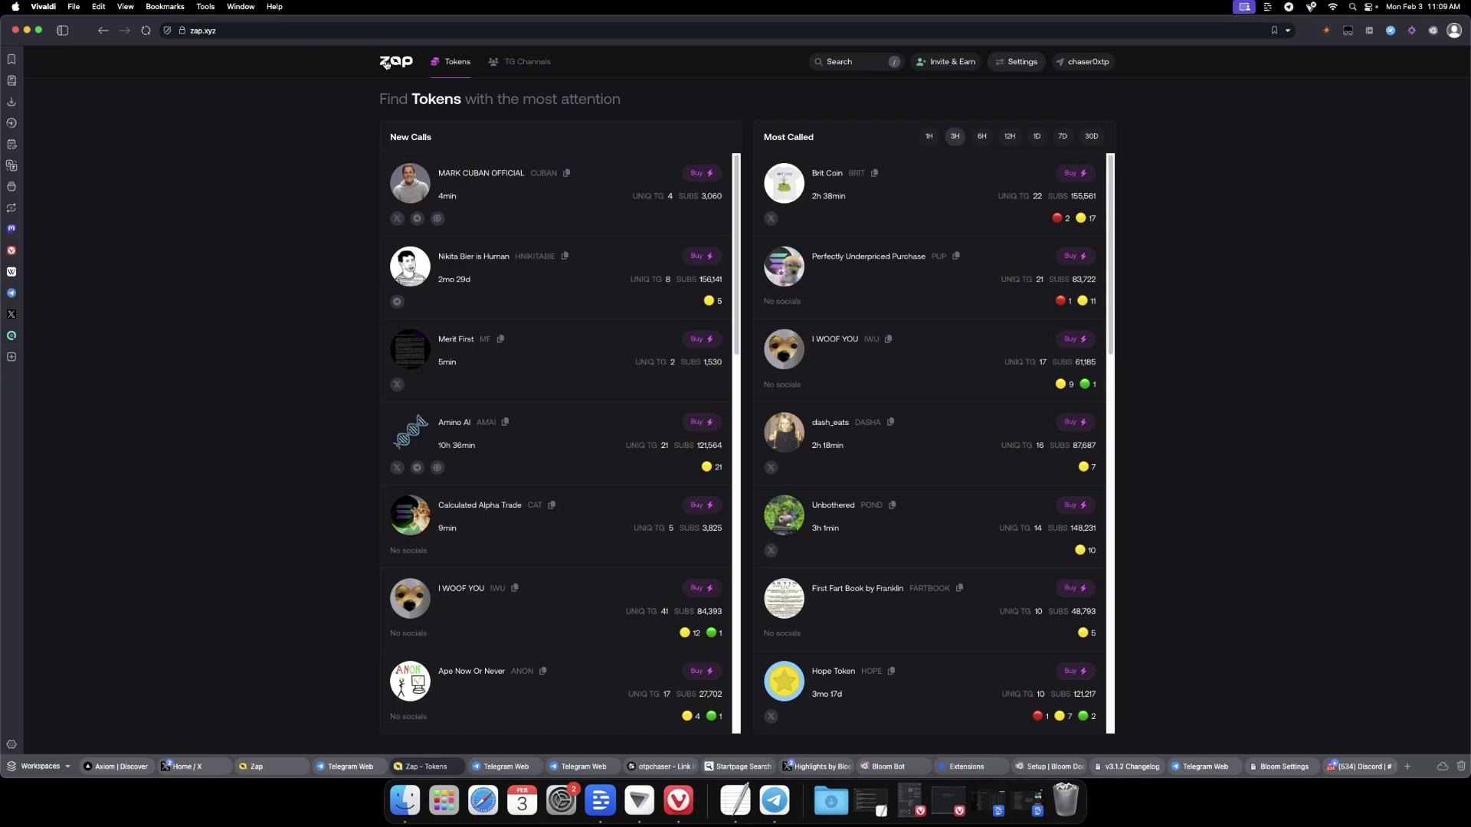
Browse Zap's TG Channels ranking, checking the otpchaser link and Degen Warzone's call history
click(511, 75)
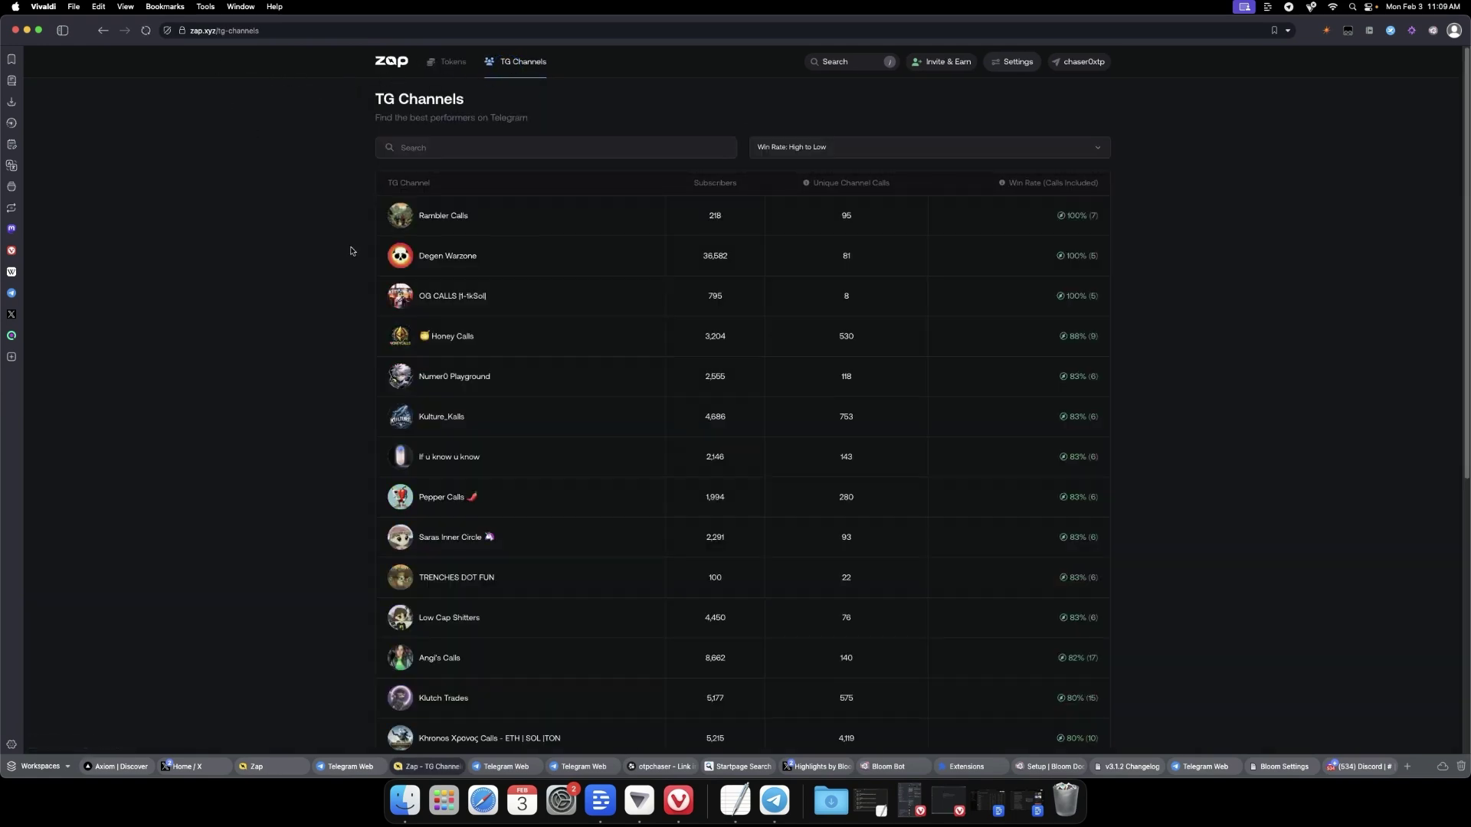
click(661, 766)
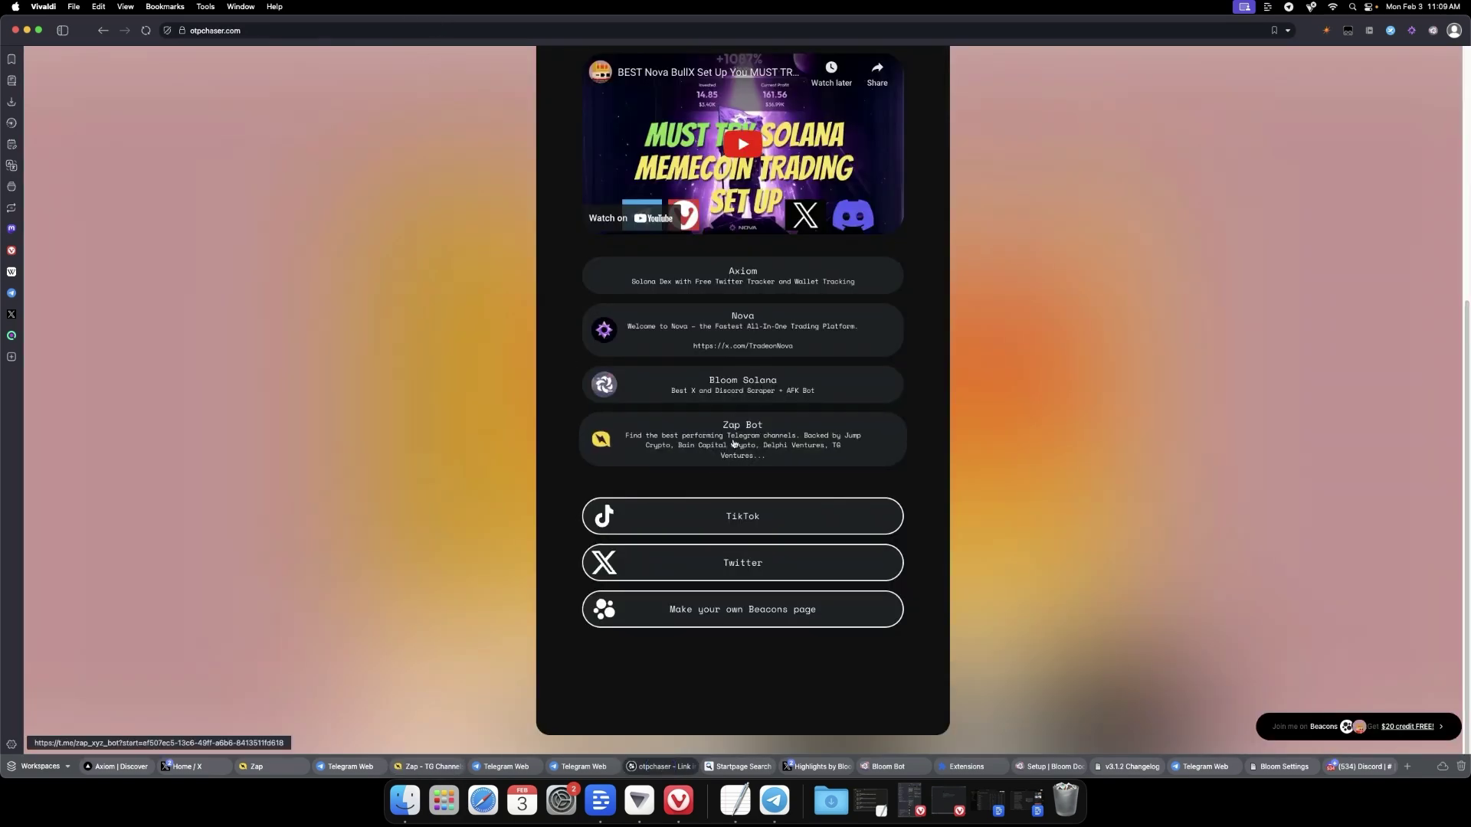
key(ctrl+Tab)
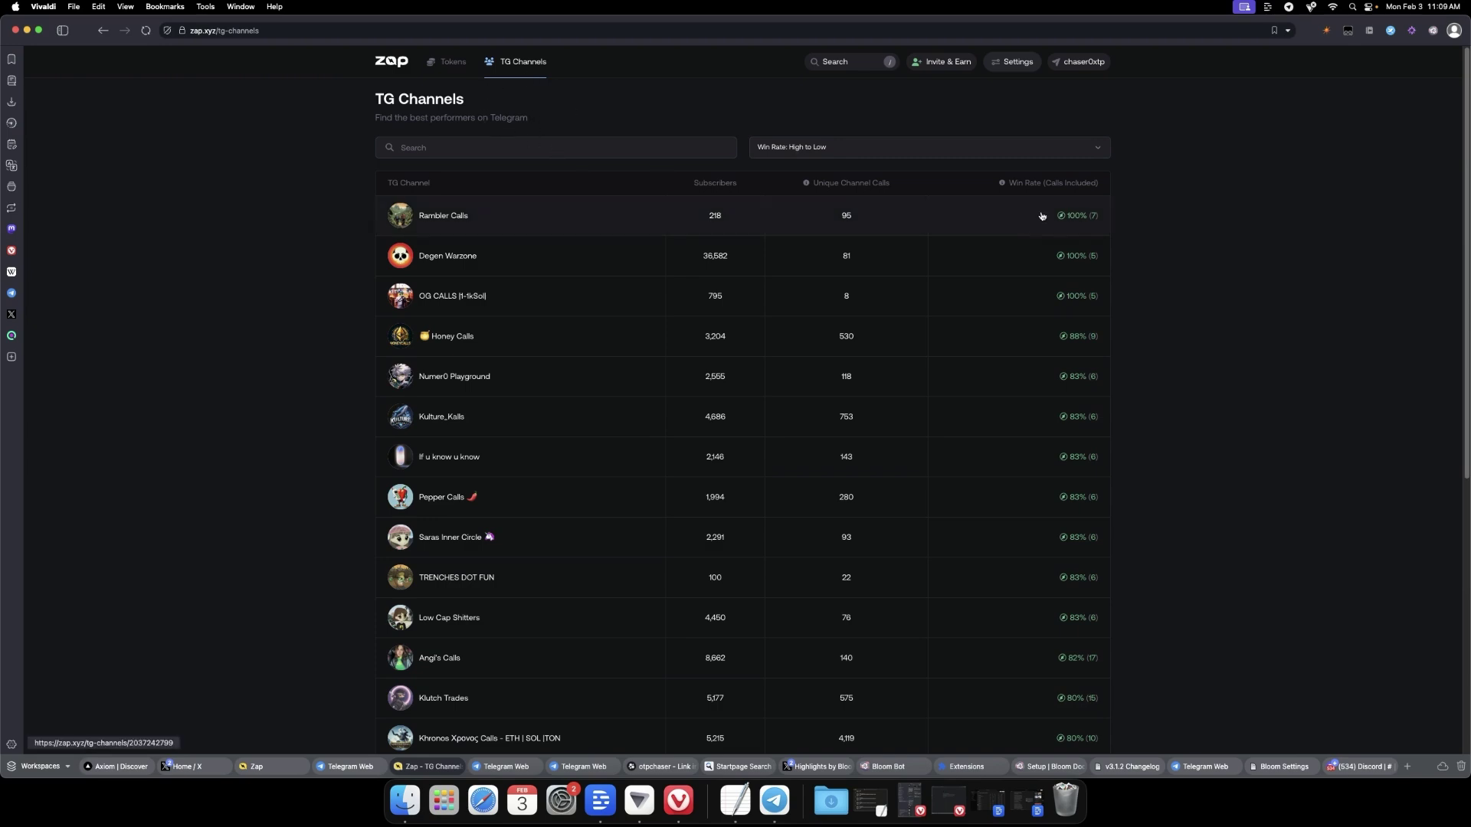
click(949, 152)
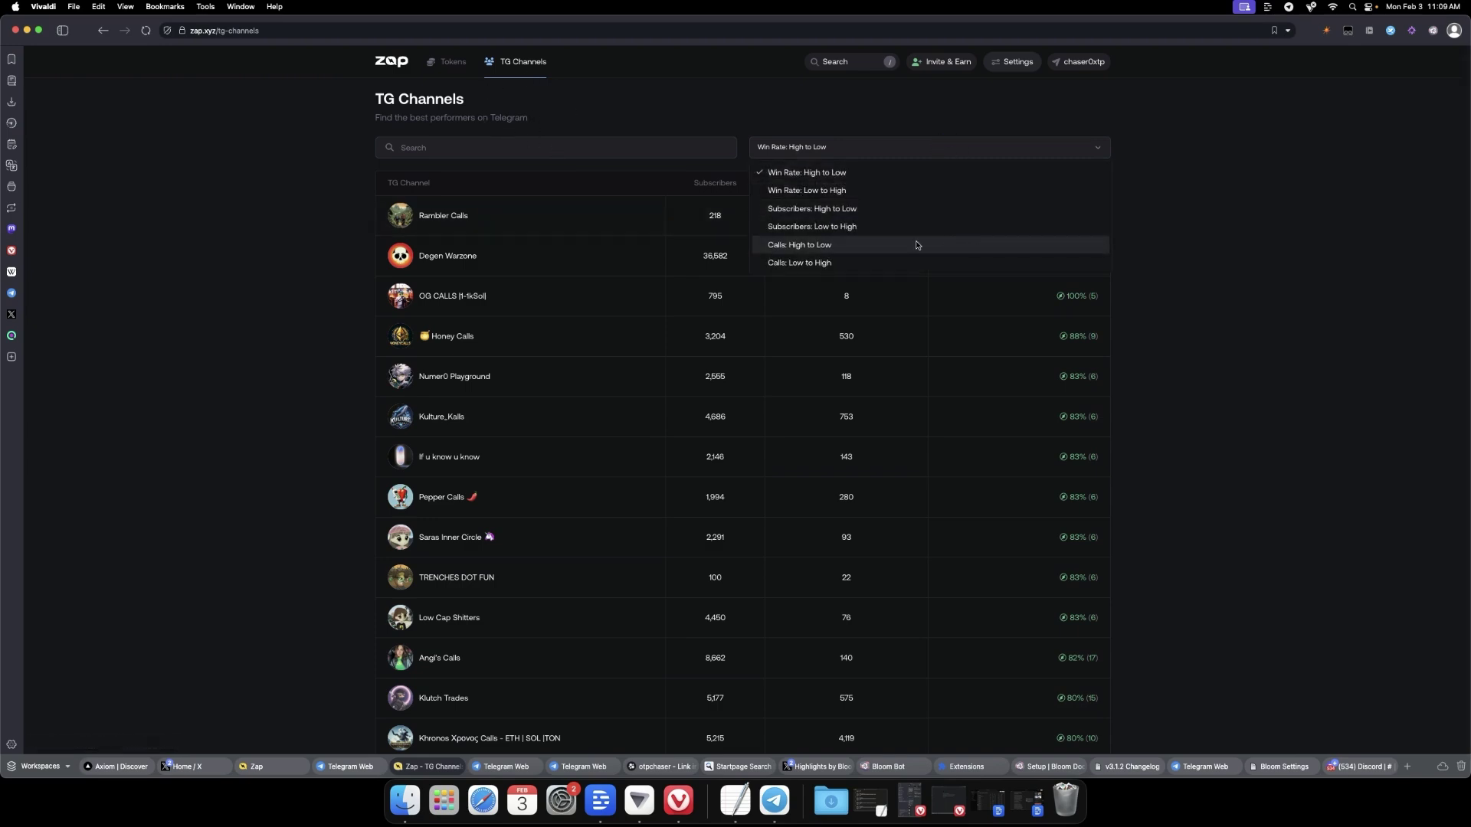
click(1275, 252)
click(593, 244)
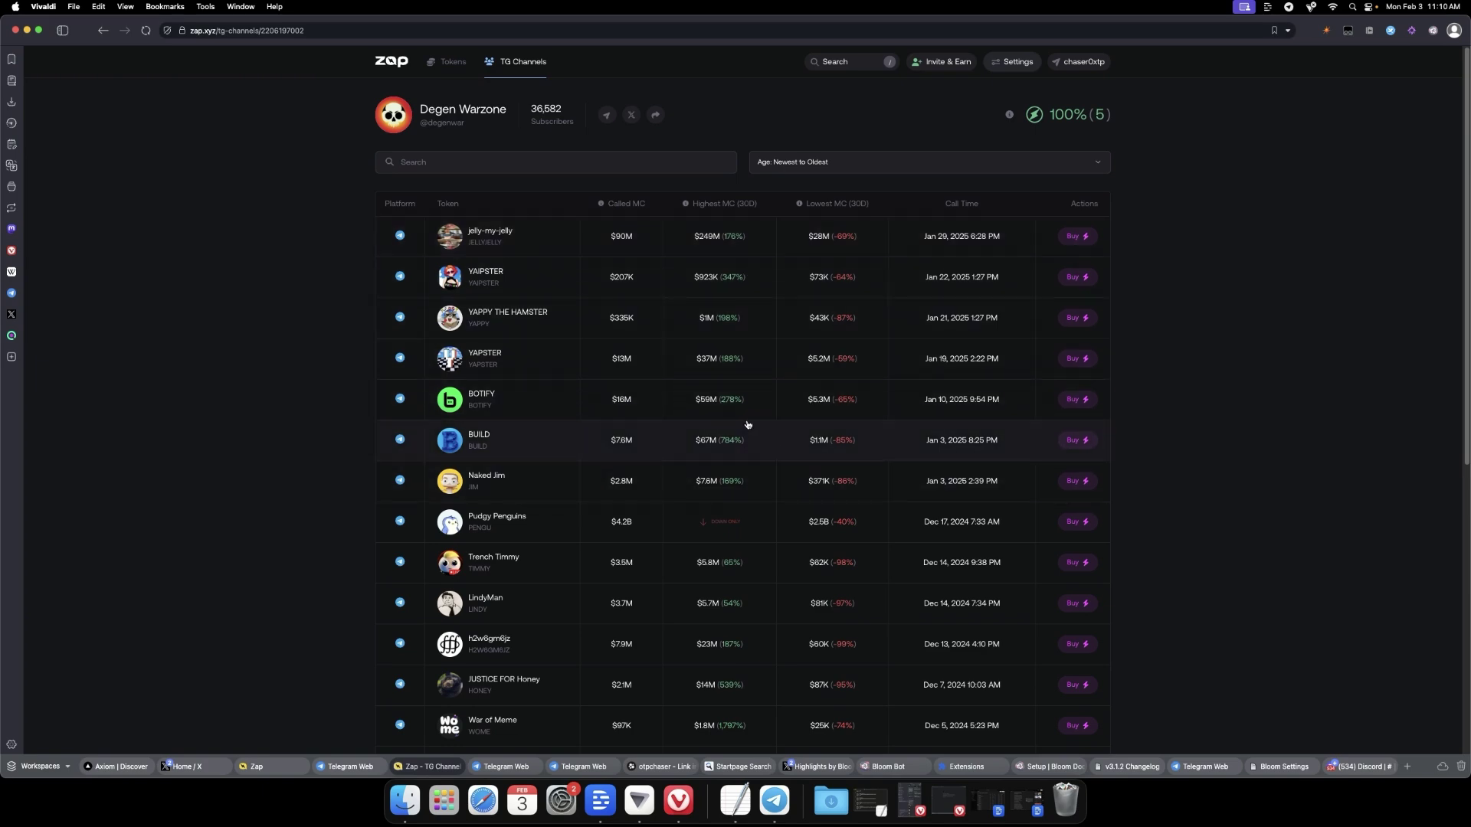
Open the Gambles MadApes channel in Telegram Web rather than the desktop app
key(super+bracketleft)
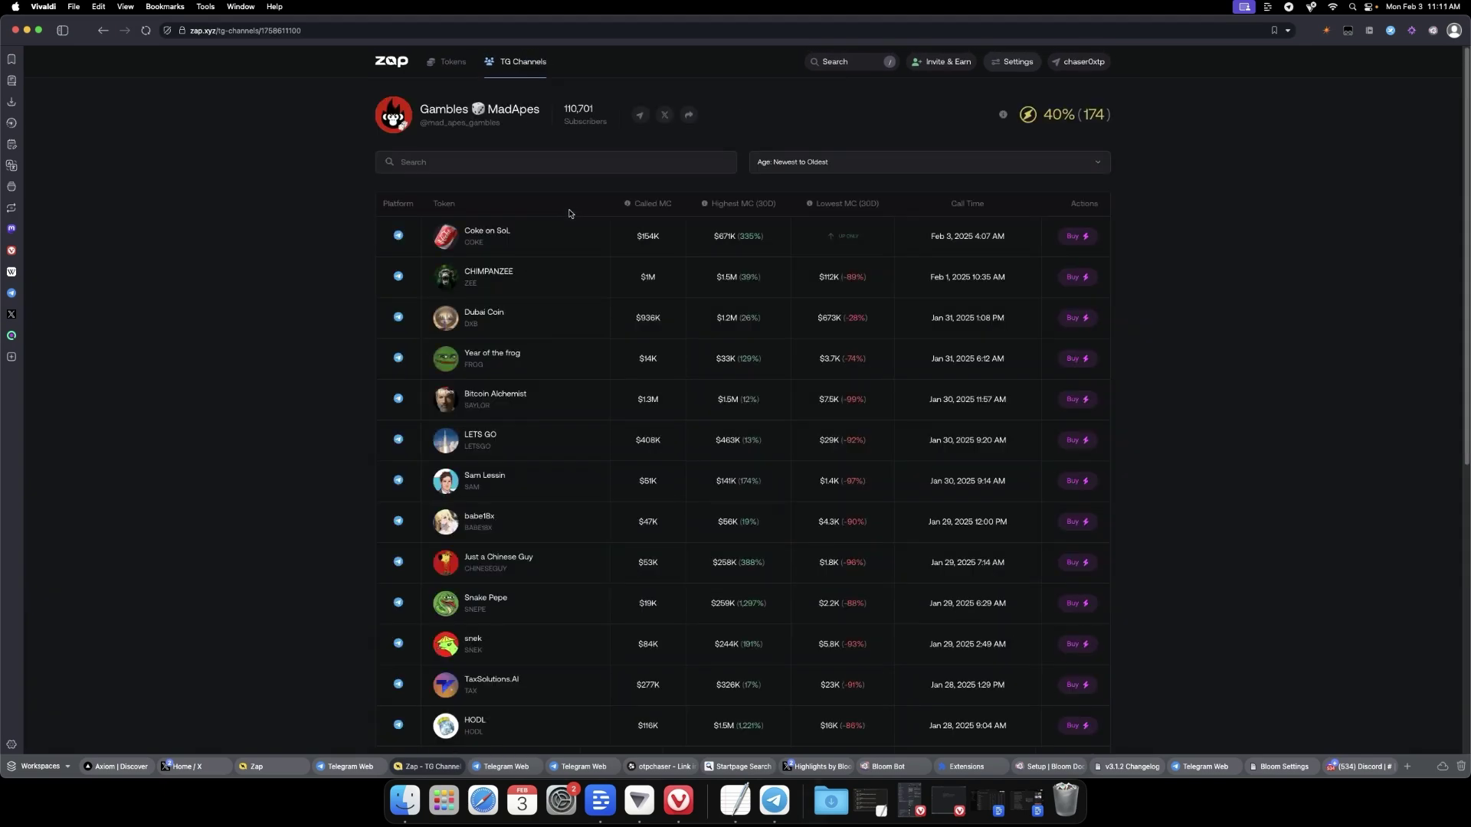
click(479, 112)
click(634, 135)
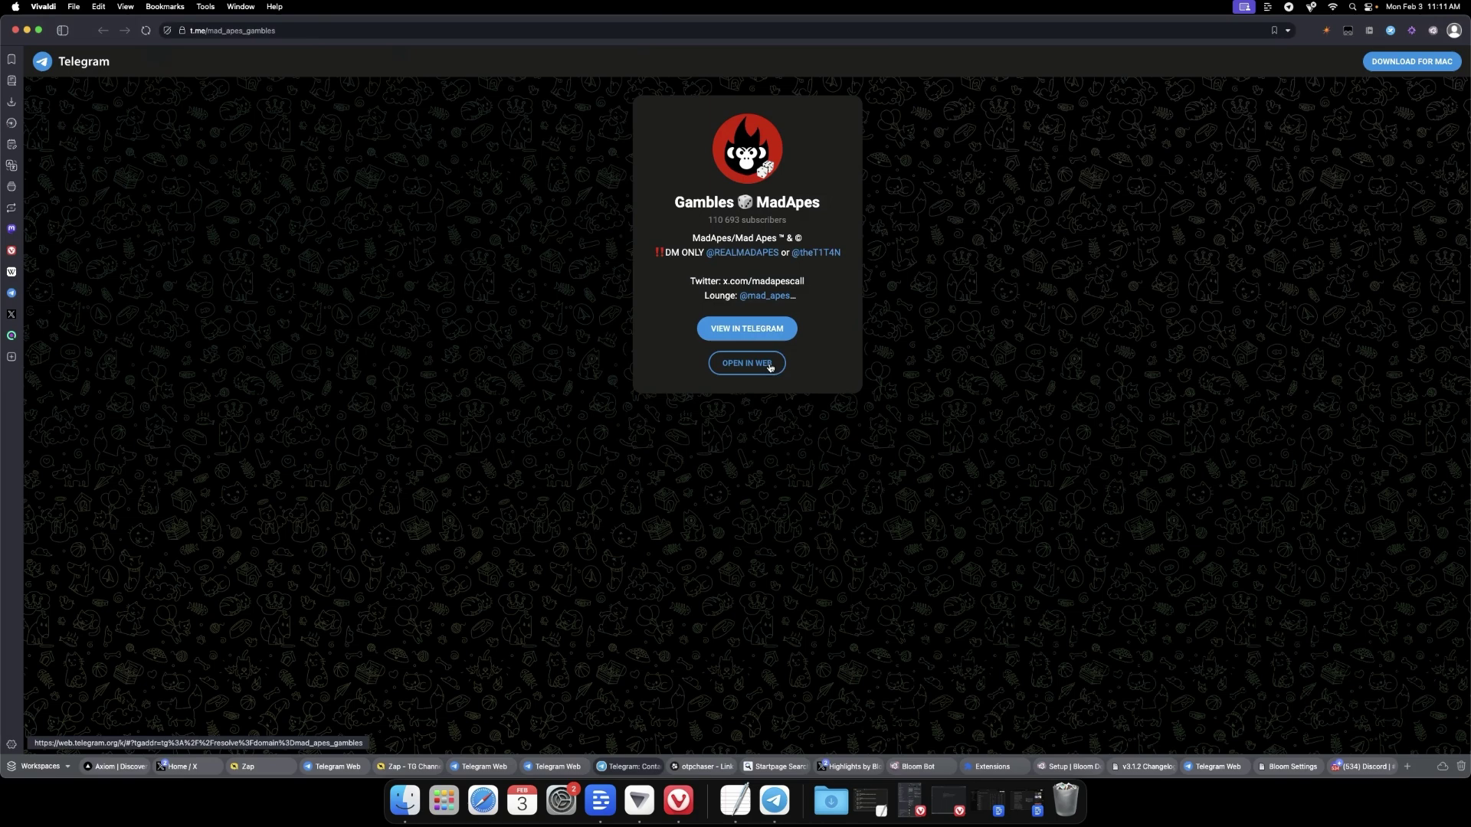
click(763, 367)
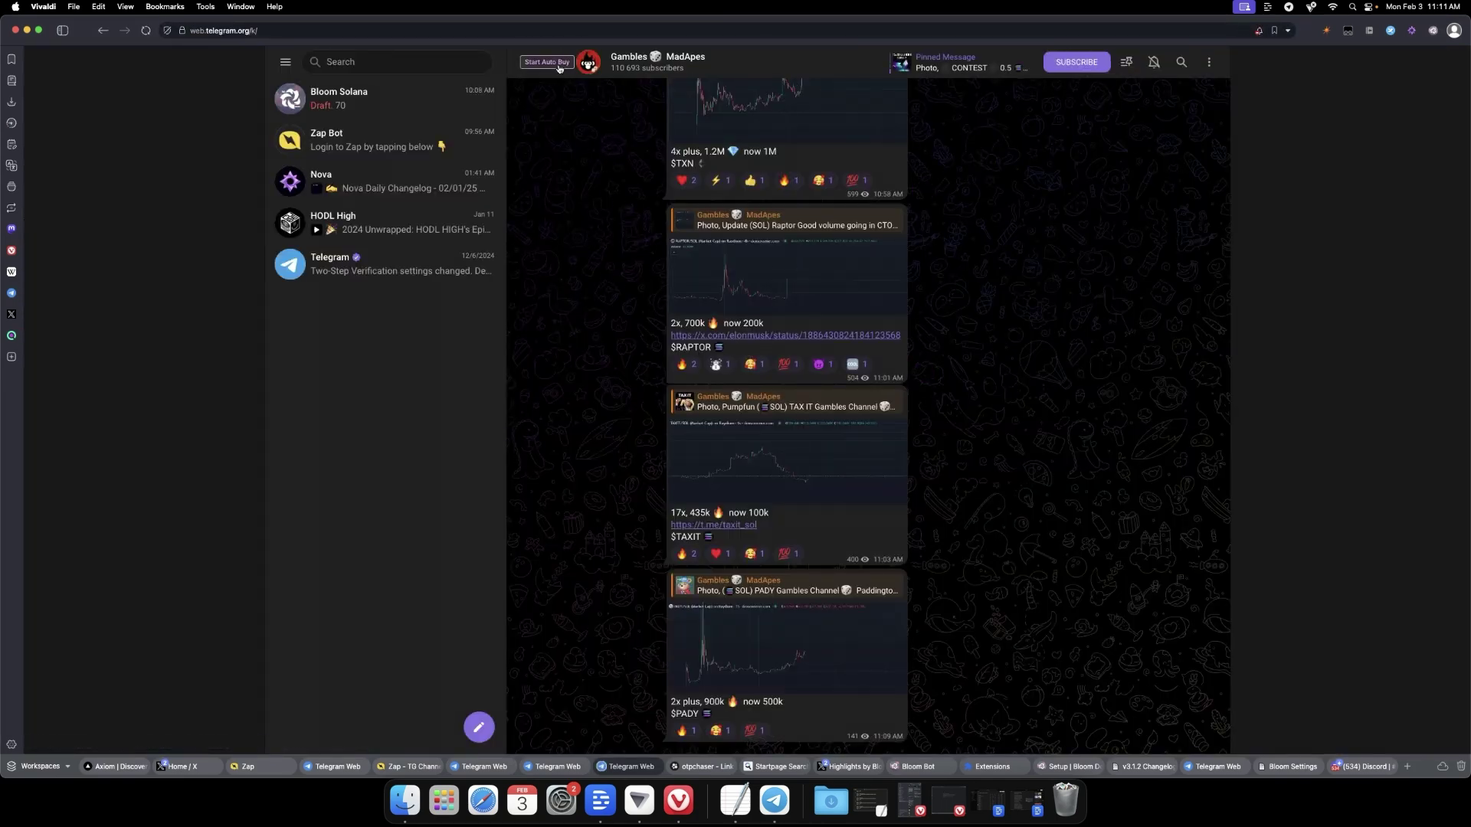